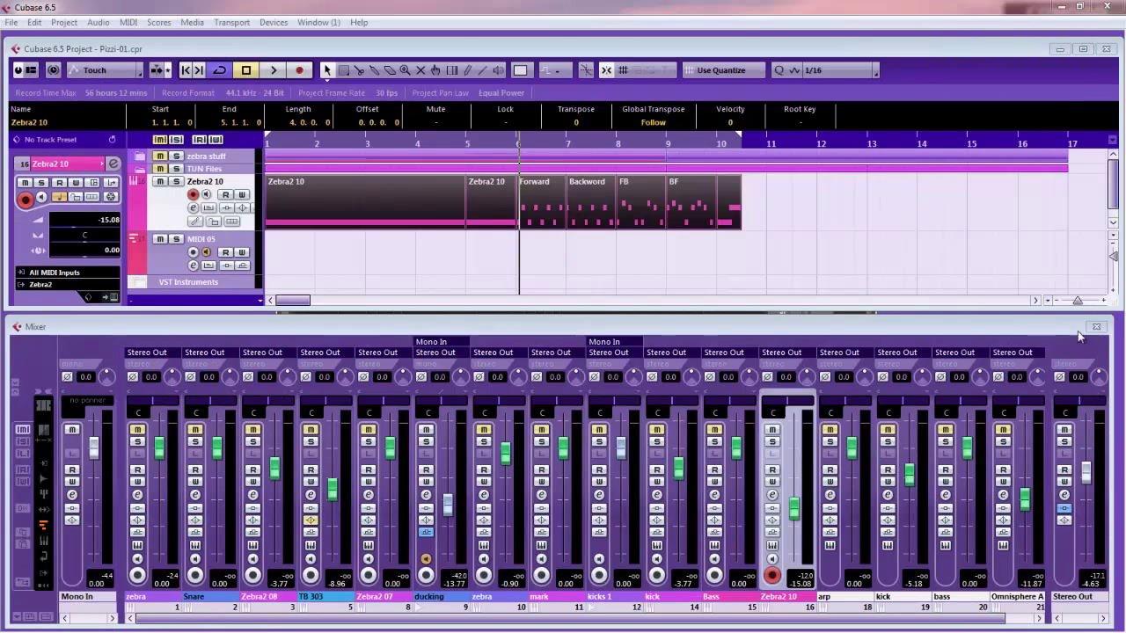
# - Show the transport, return to the project start, and open the Zebra2 10 track's instrument at its Arp/Seq page
pyautogui.press('F2')
pyautogui.press('Home')
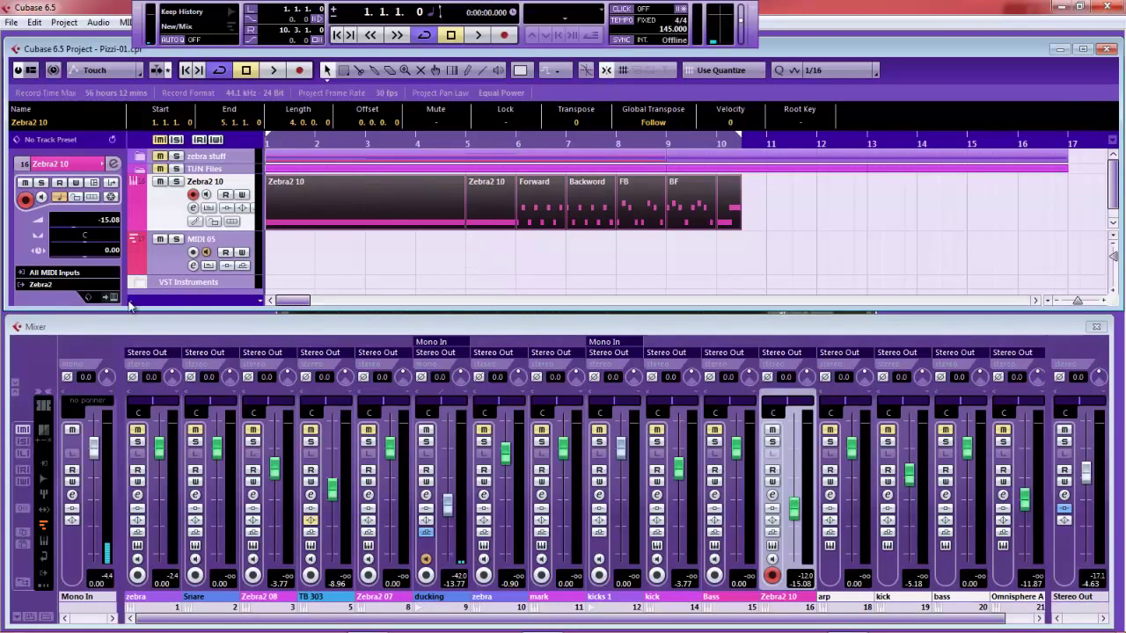
pyautogui.click(114, 298)
pyautogui.moveTo(315, 115); pyautogui.dragTo(493, 132)
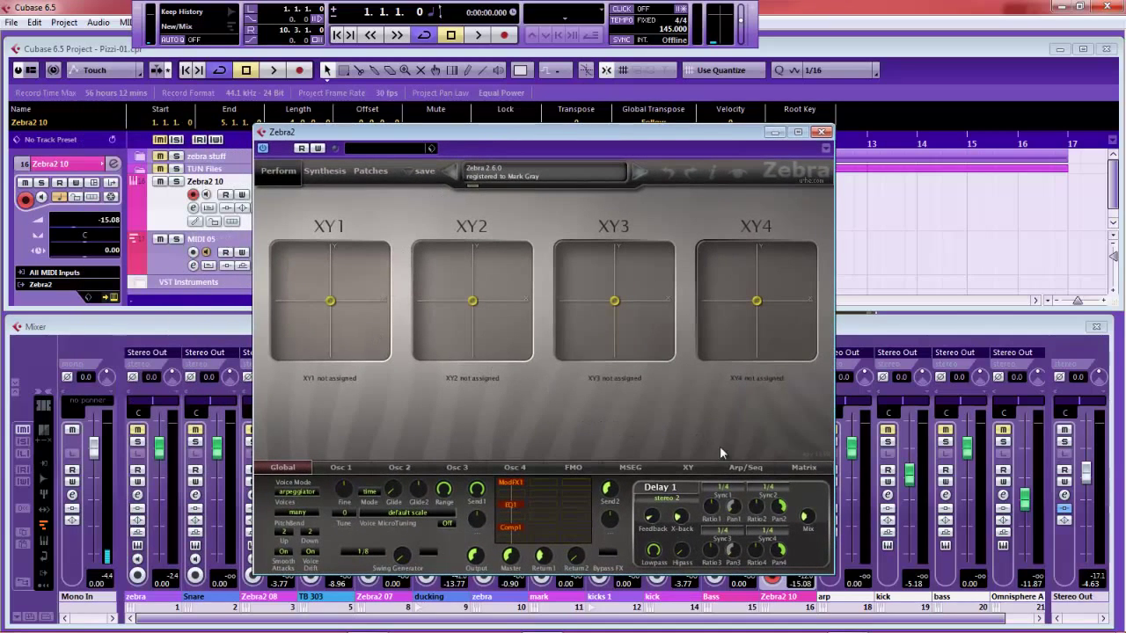
pyautogui.click(743, 467)
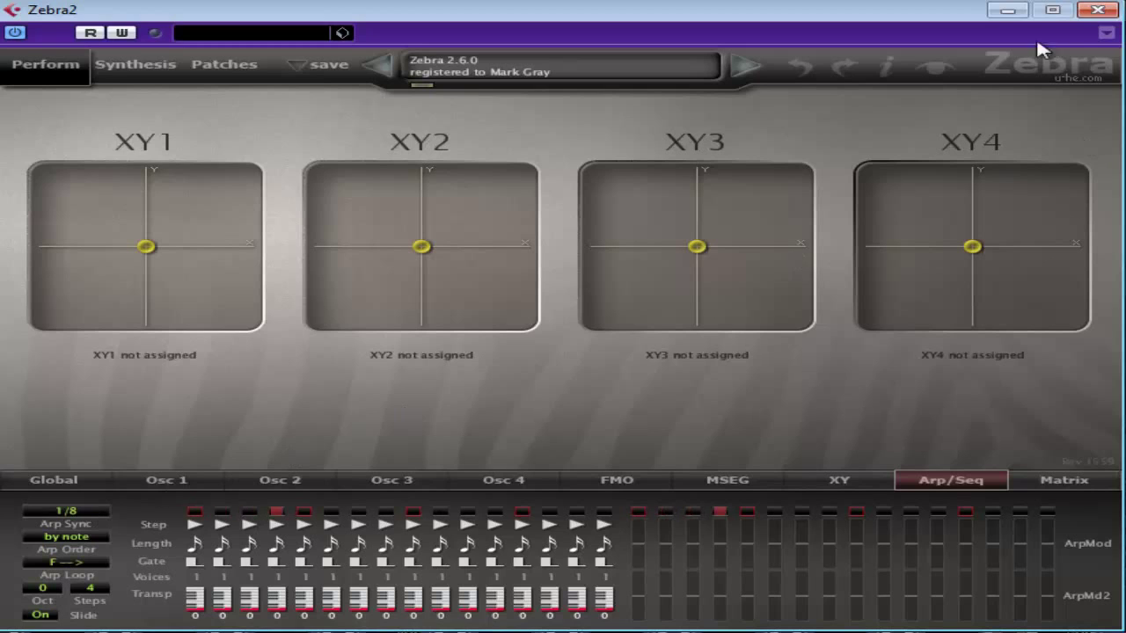
# - Examine the notes of the first Zebra2 10 part, at bar 1, in the key editor and return to the project
pyautogui.click(1007, 10)
pyautogui.doubleClick(151, 112)
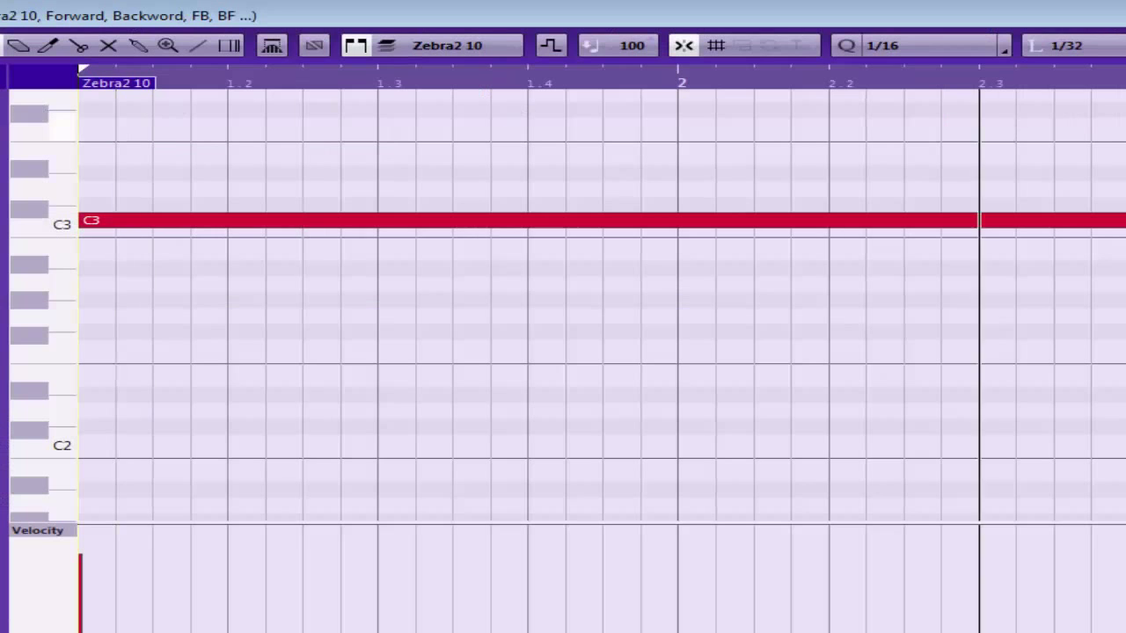
pyautogui.press('Return')
# - Examine the C3, B2 and A2 note rows of the Zebra2 10 part at bar 5 in the key editor
pyautogui.click(469, 123)
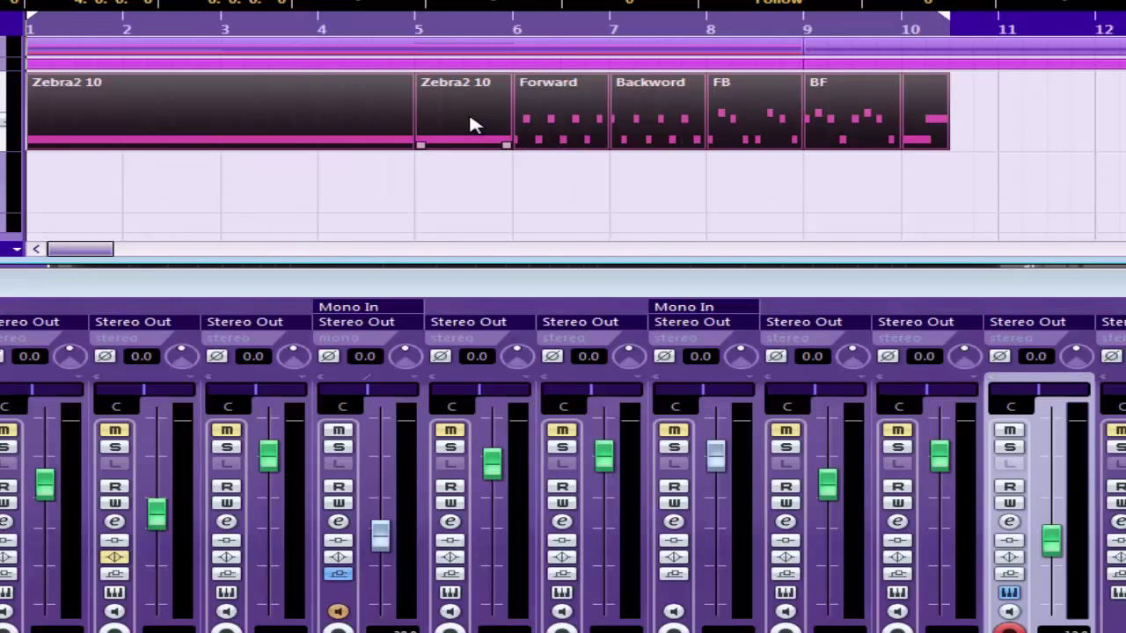
pyautogui.doubleClick(469, 122)
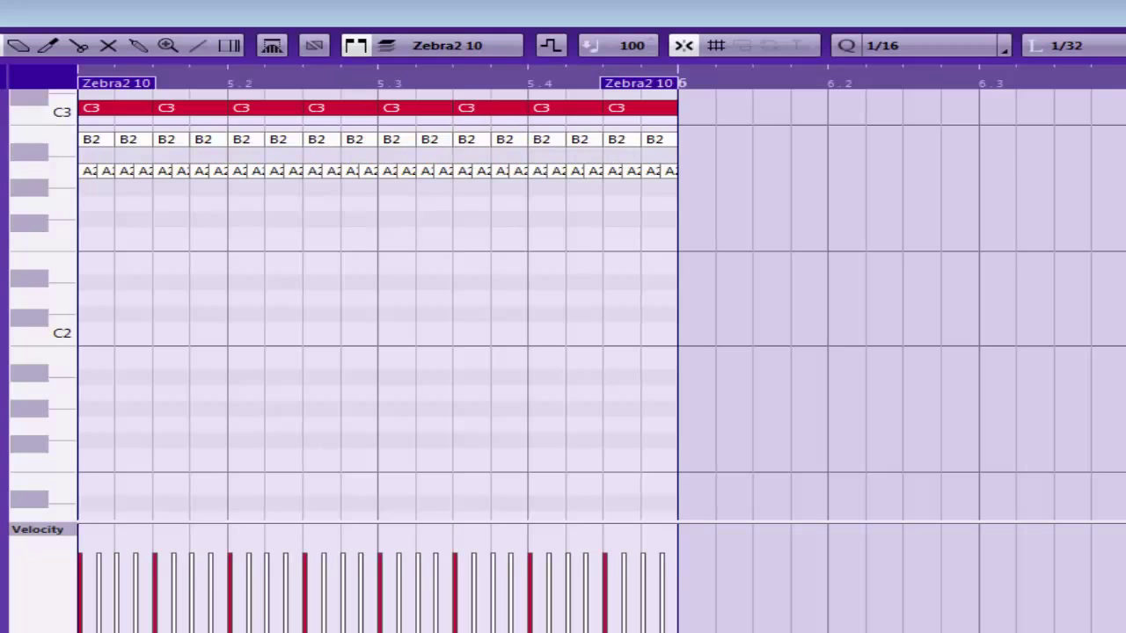
pyautogui.scroll(4, 379, 303)
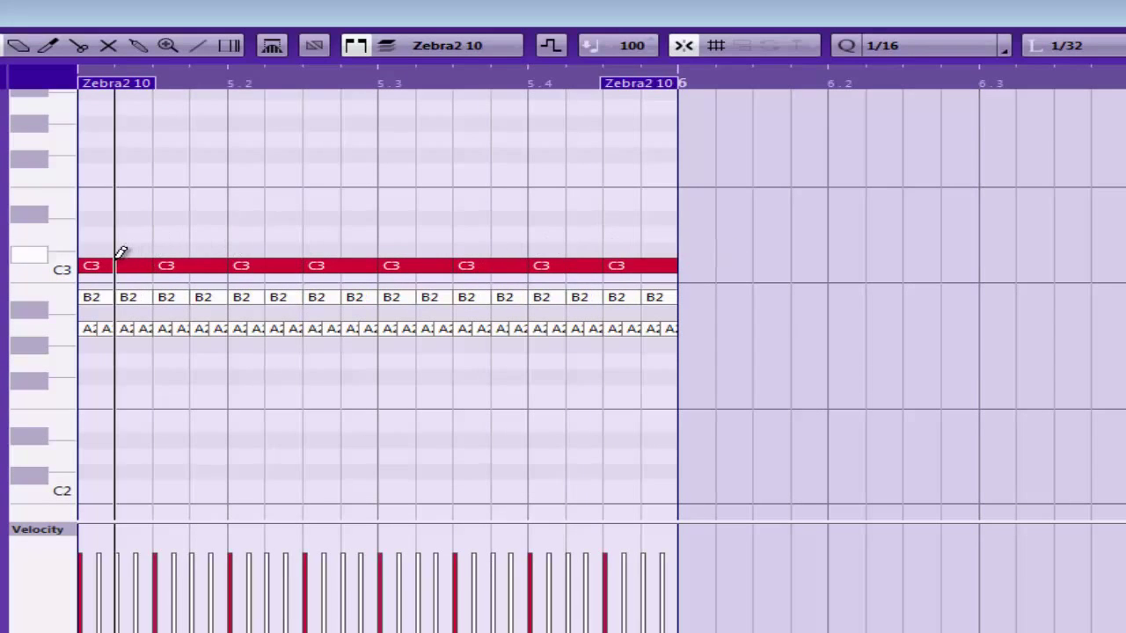
pyautogui.press('space')
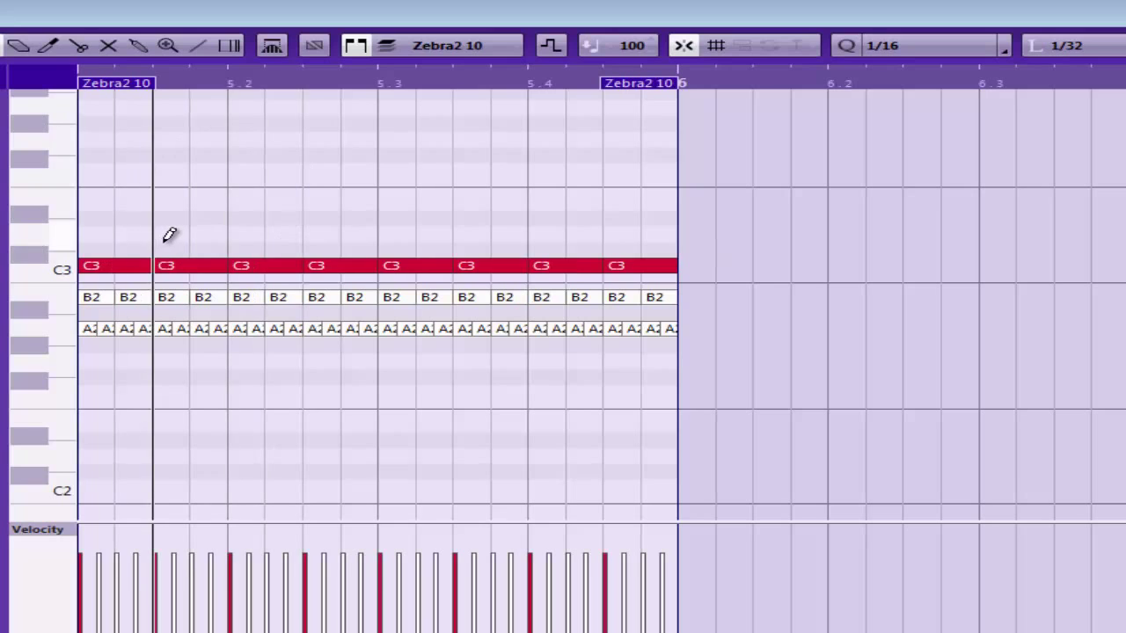
pyautogui.press('Escape')
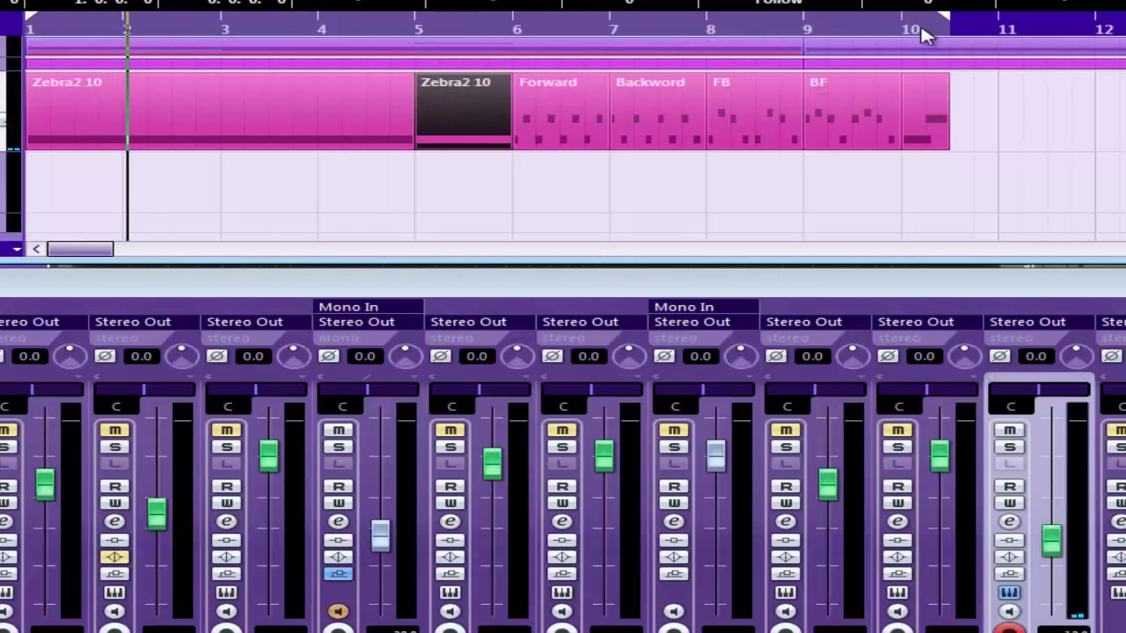
# - Set the loop range from bar 5 to bar 6 and reopen the bar 5 part in the key editor
pyautogui.moveTo(935, 26); pyautogui.dragTo(517, 68)
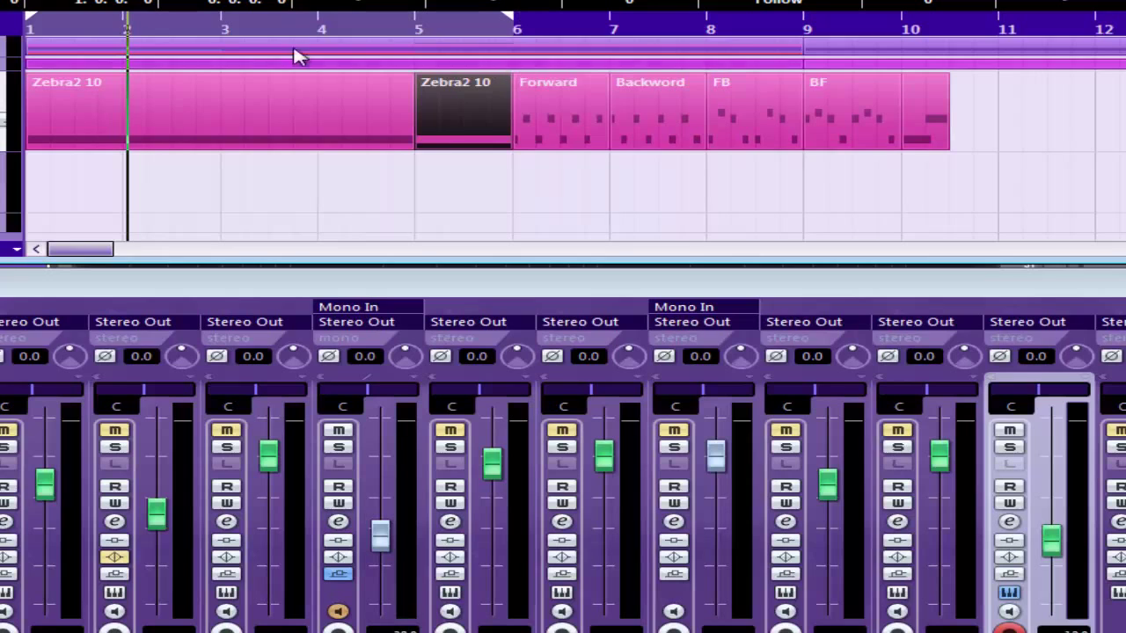
pyautogui.moveTo(35, 22); pyautogui.dragTo(429, 37)
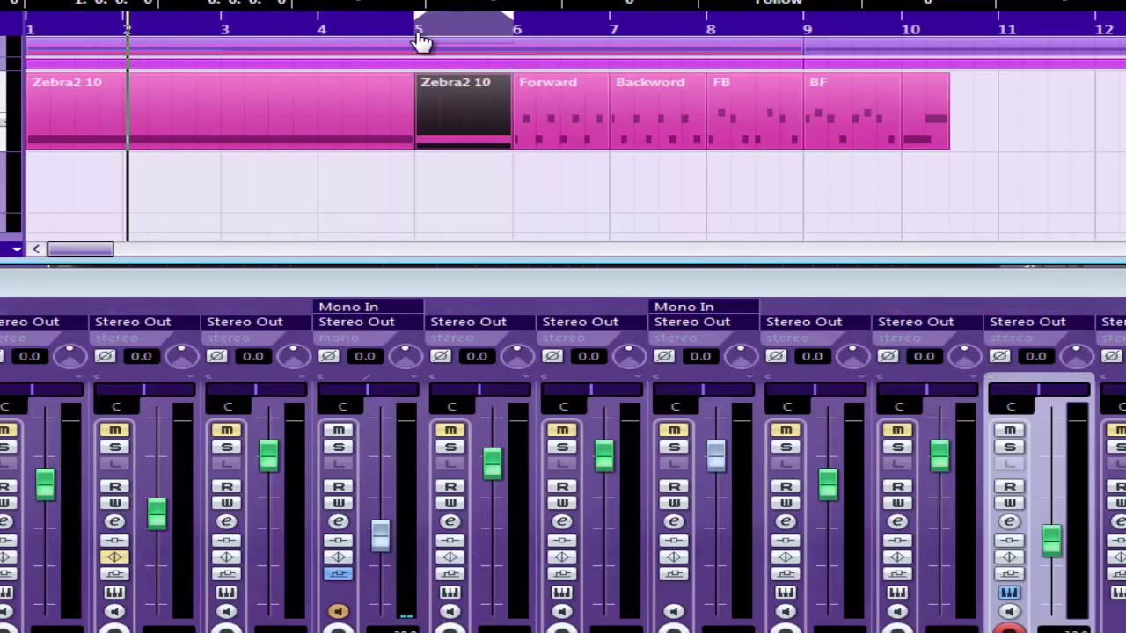
pyautogui.doubleClick(470, 93)
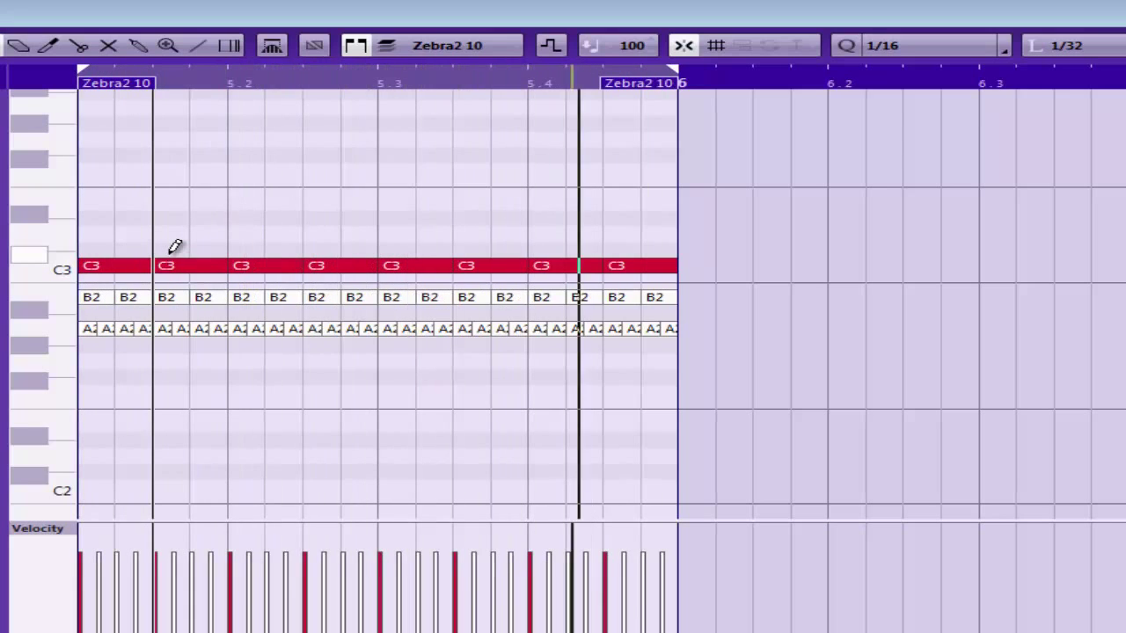
# - Examine the C3 row and the B2 row of the bar 5 part, going over each row in turn
pyautogui.rightClick(410, 273)
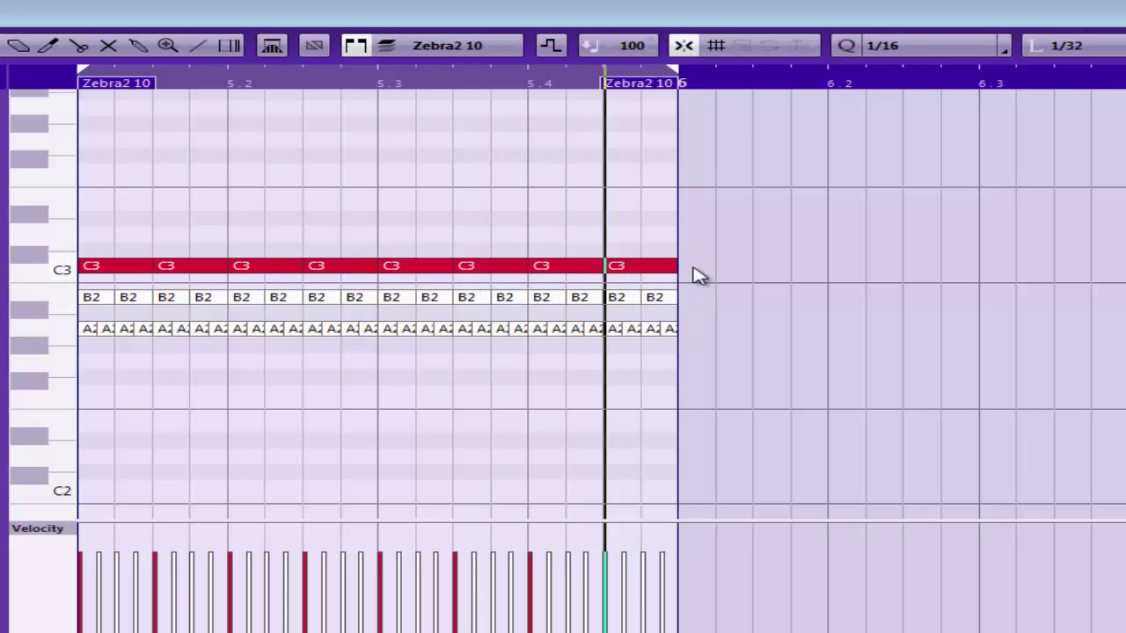
pyautogui.rightClick(737, 260)
pyautogui.click(897, 259)
pyautogui.moveTo(854, 262); pyautogui.dragTo(97, 264)
pyautogui.moveTo(749, 298); pyautogui.dragTo(88, 295)
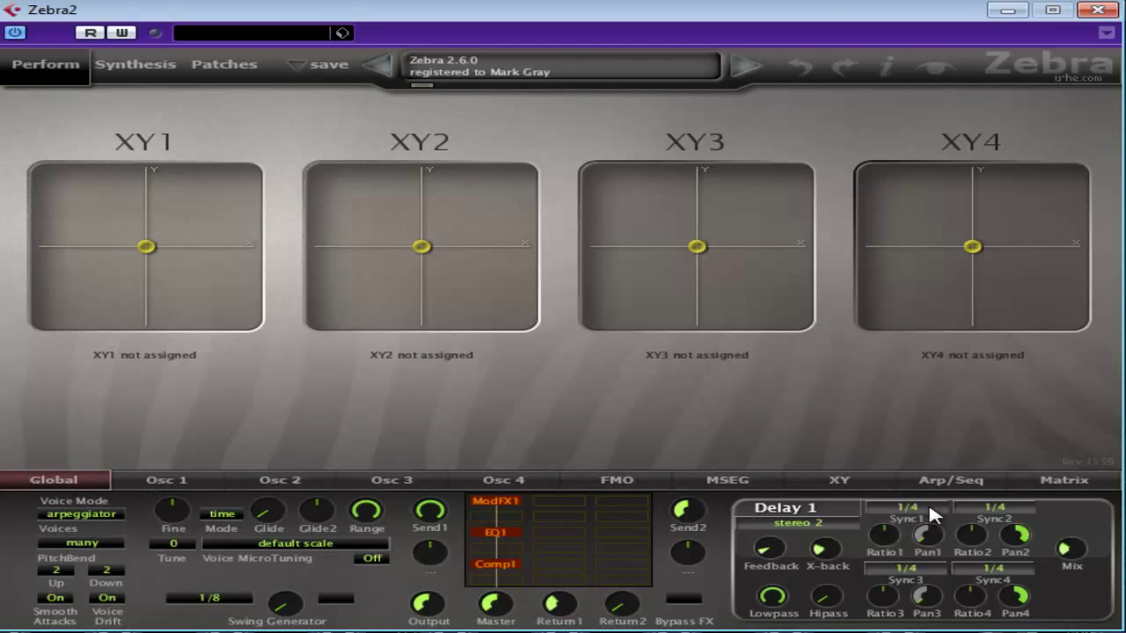
# - Choose arpeggiator as Zebra2's voice mode and set Arp Sync to 1/16
pyautogui.click(107, 523)
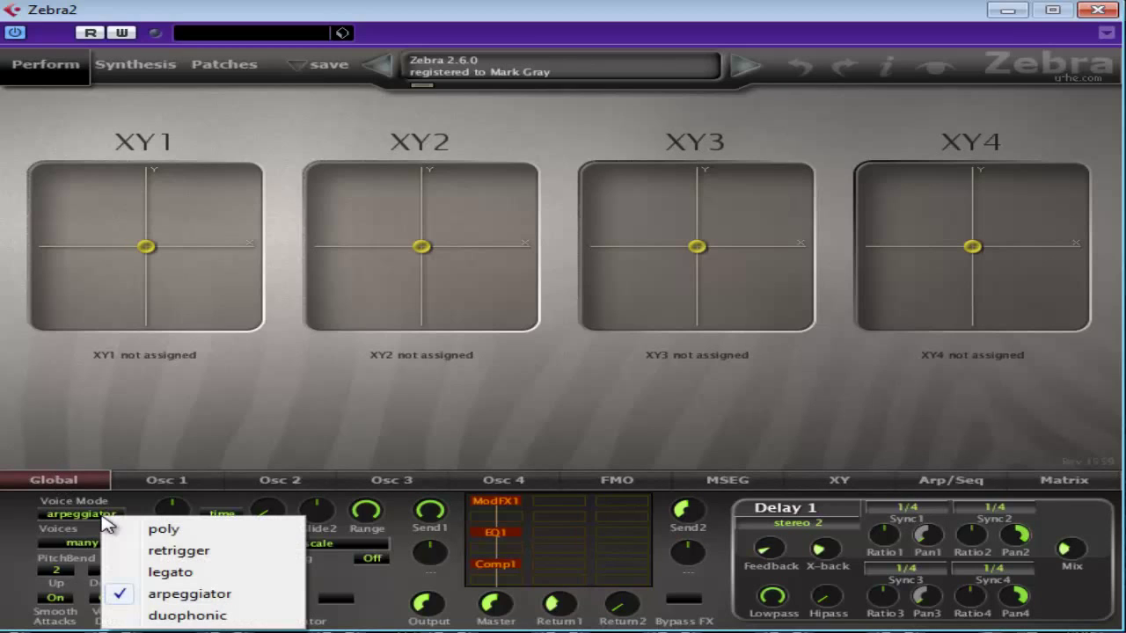
pyautogui.click(189, 595)
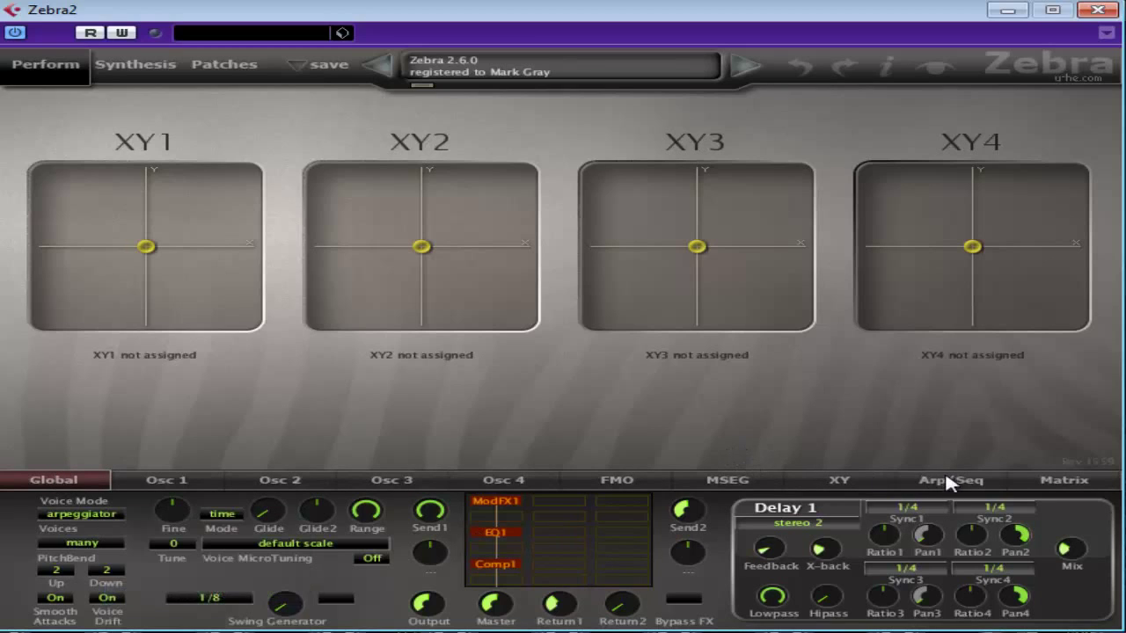
pyautogui.click(932, 485)
pyautogui.click(66, 511)
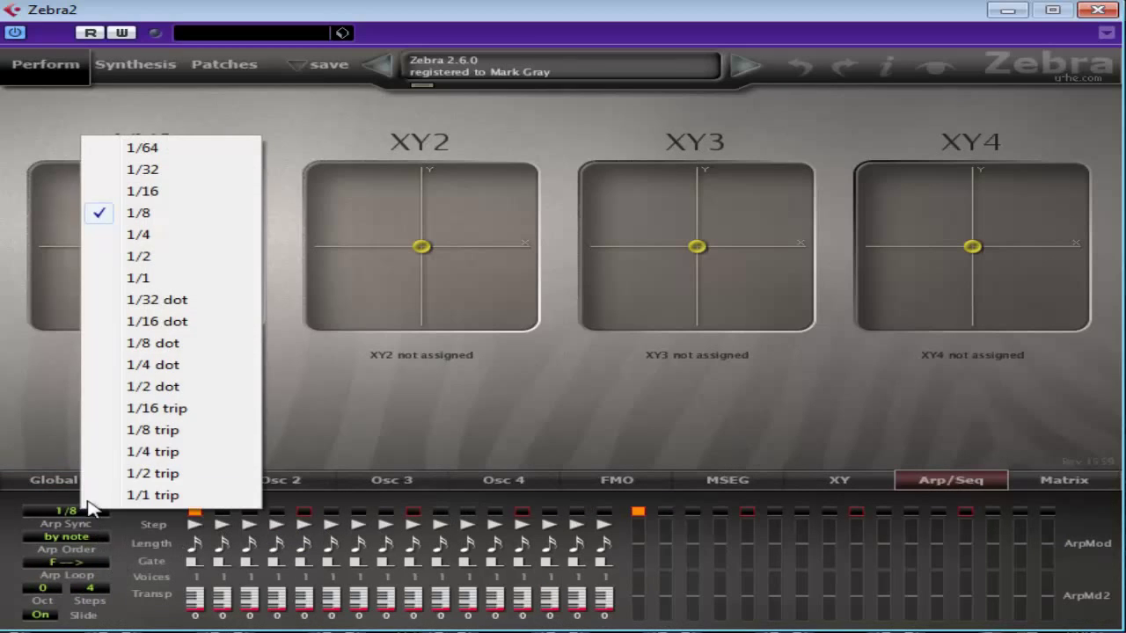
pyautogui.click(175, 193)
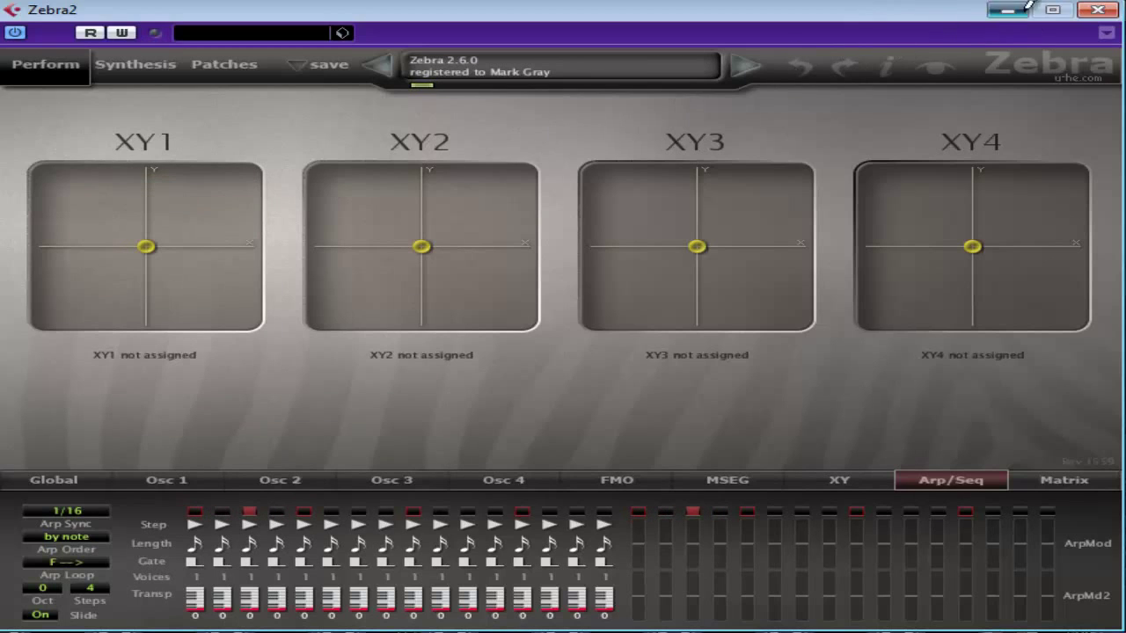
pyautogui.click(1008, 11)
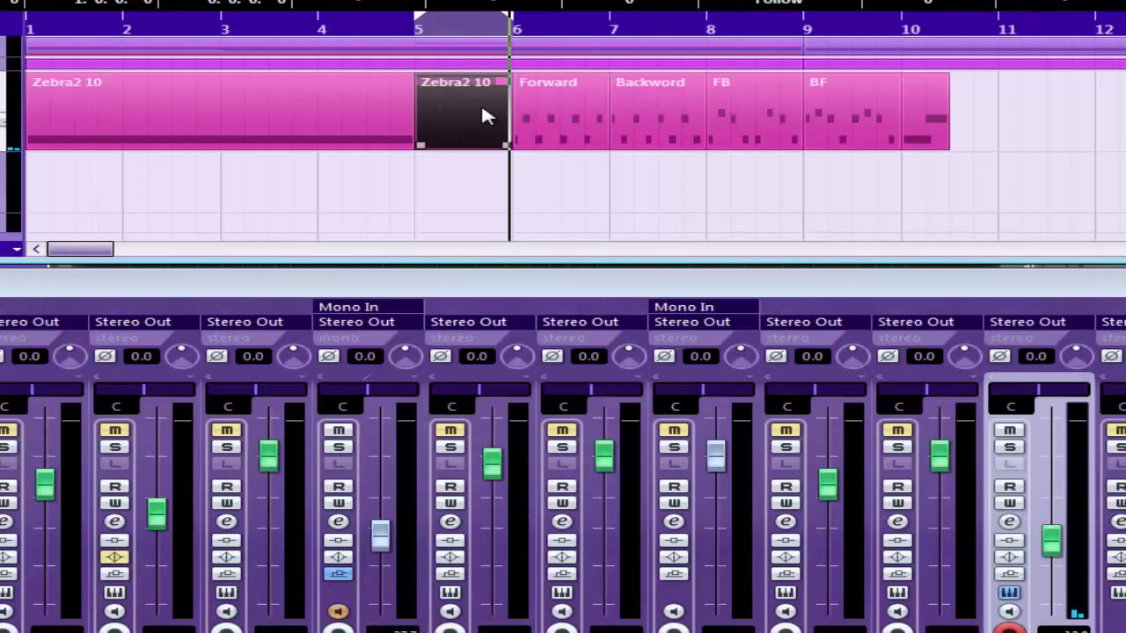
# - Reopen the bar 5 part in the key editor, set the quantize grid to 1/8 and select all C3 notes
pyautogui.doubleClick(486, 116)
pyautogui.keyDown('ctrl'); pyautogui.click(62, 299); pyautogui.keyUp('ctrl')
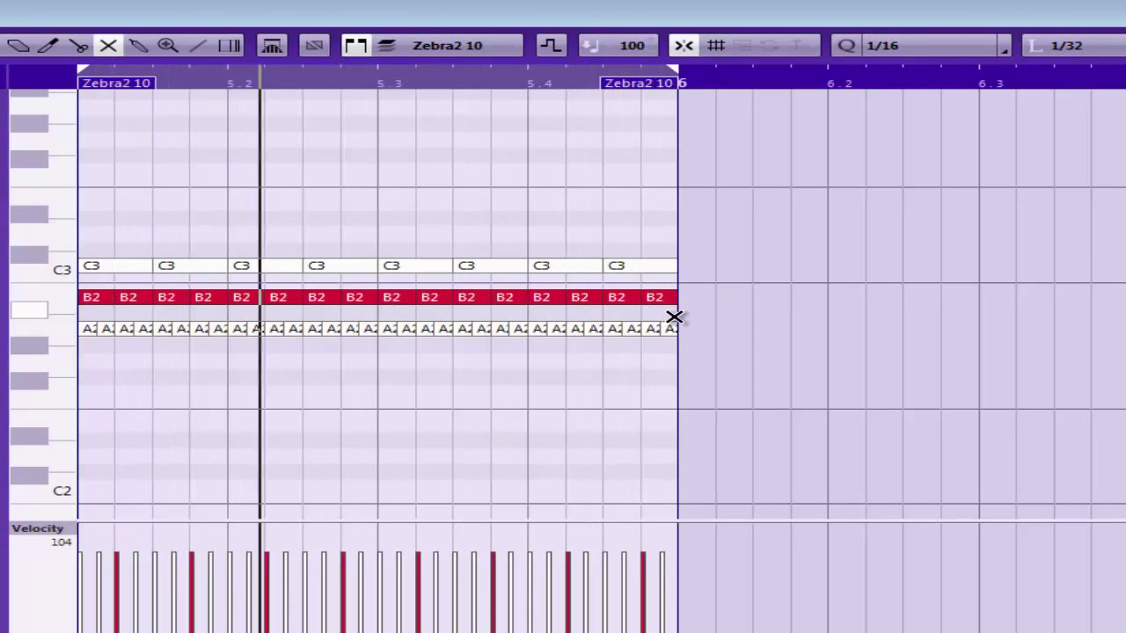
pyautogui.click(943, 53)
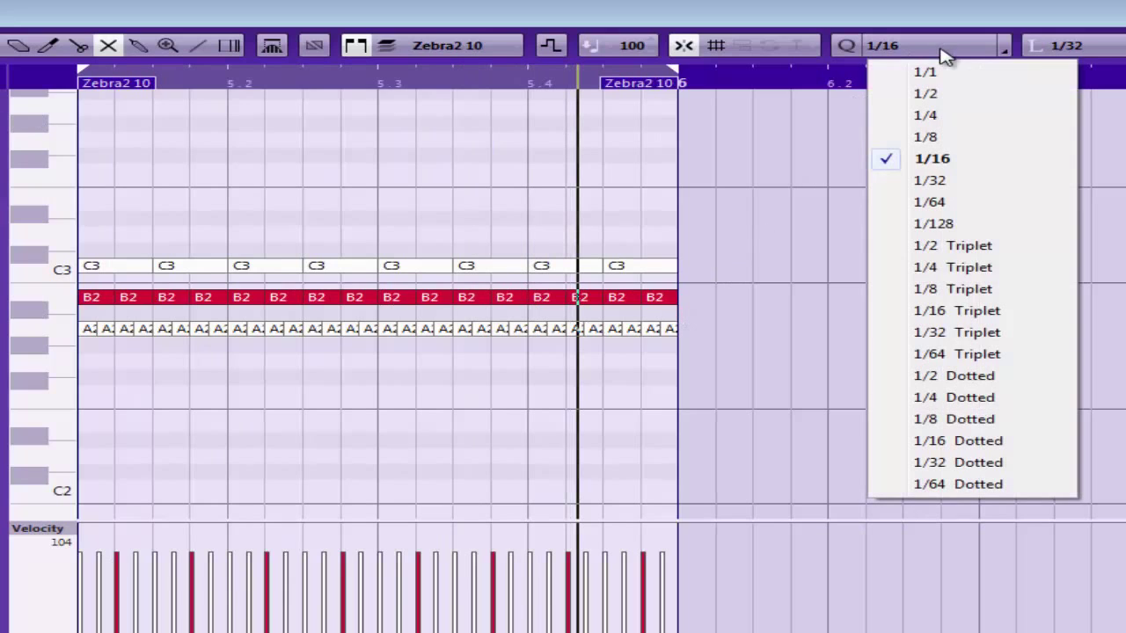
pyautogui.click(946, 136)
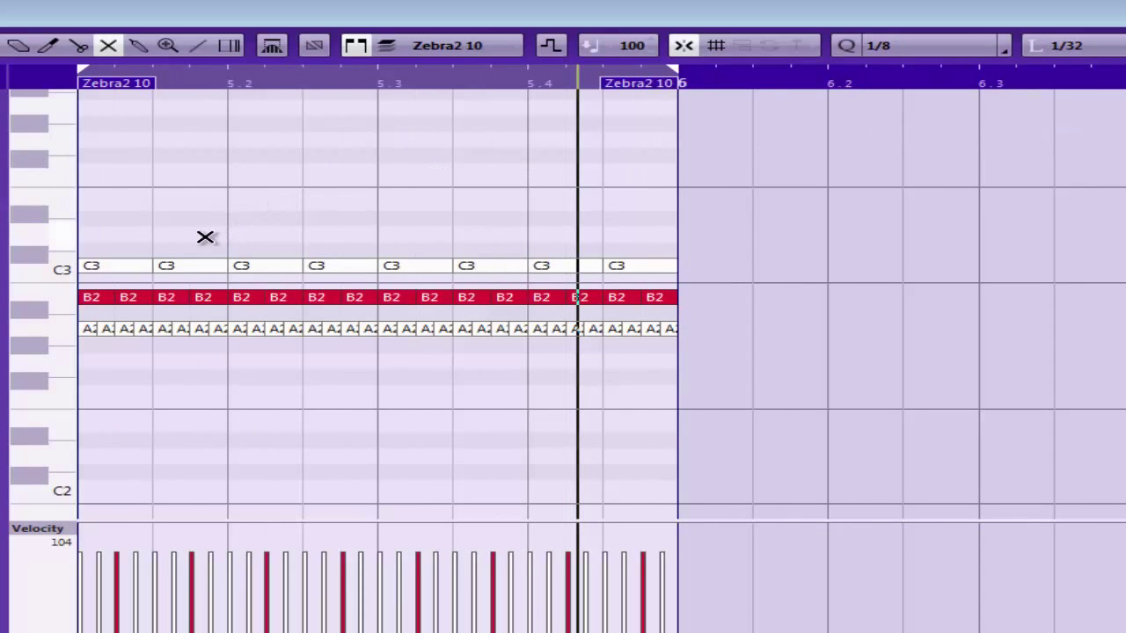
pyautogui.moveTo(704, 264); pyautogui.dragTo(708, 295)
pyautogui.moveTo(708, 295); pyautogui.dragTo(104, 295)
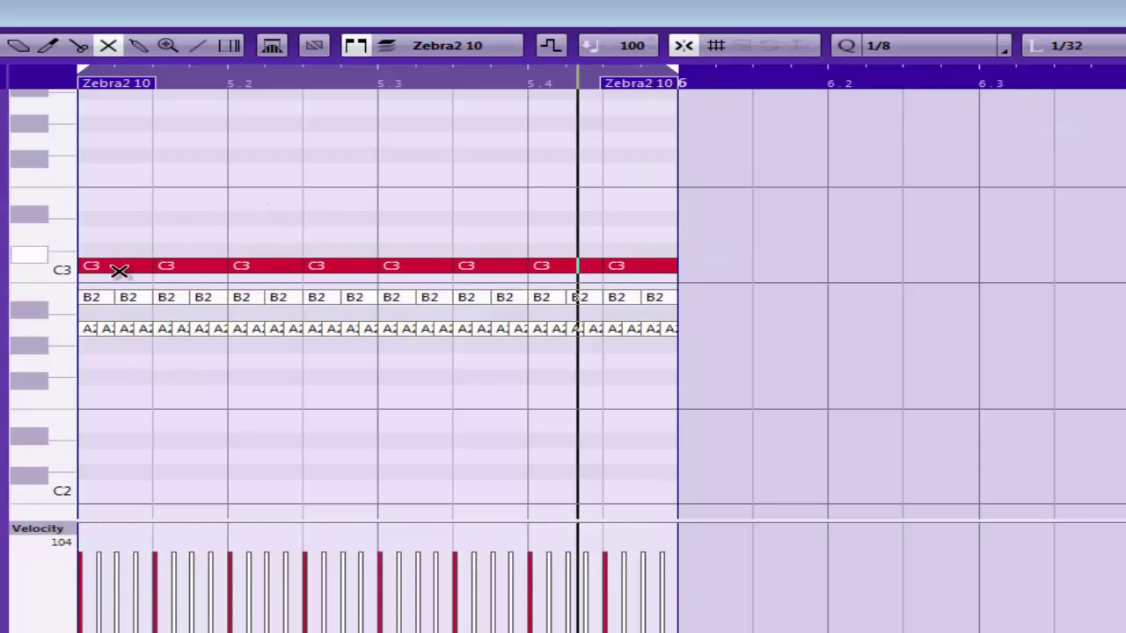
# - Set the key editor's quantize grid to 1/16 and select all B2 notes
pyautogui.click(944, 50)
pyautogui.click(930, 159)
pyautogui.moveTo(797, 256); pyautogui.dragTo(146, 381)
pyautogui.click(131, 309)
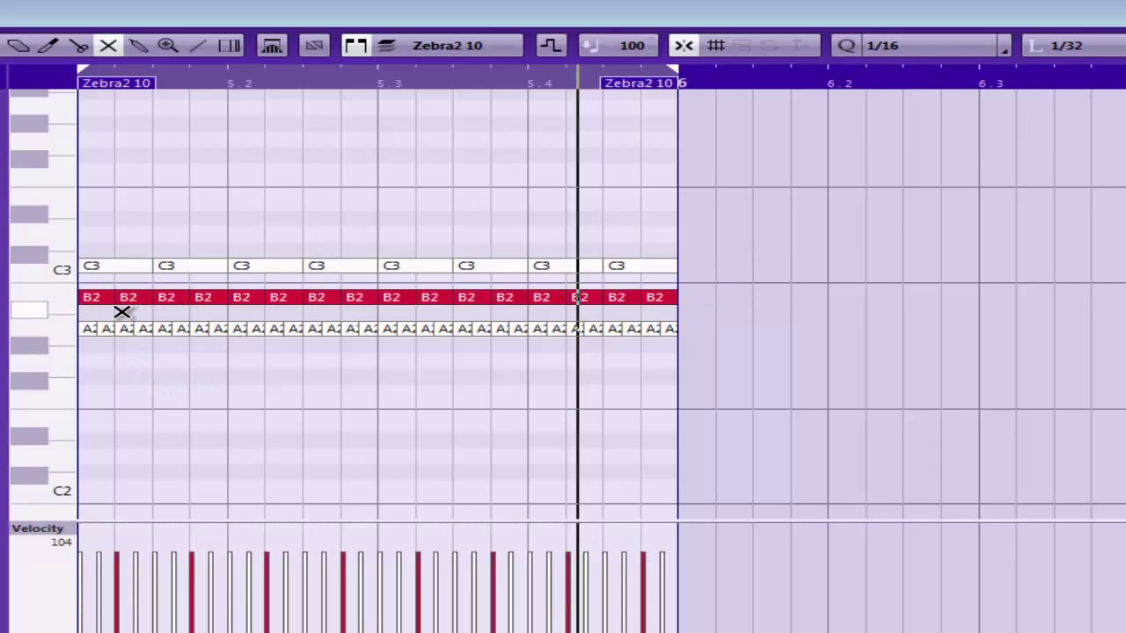
# - Set the key editor's quantize grid to 1/32 and select all A2 notes
pyautogui.click(943, 49)
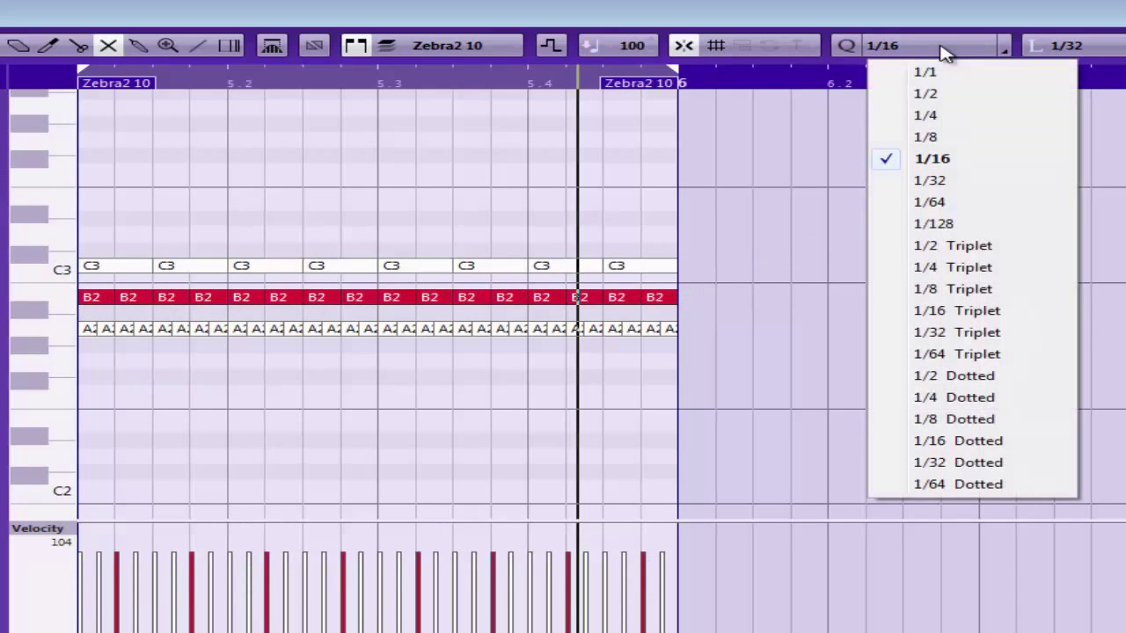
pyautogui.click(948, 180)
pyautogui.moveTo(780, 254); pyautogui.dragTo(132, 376)
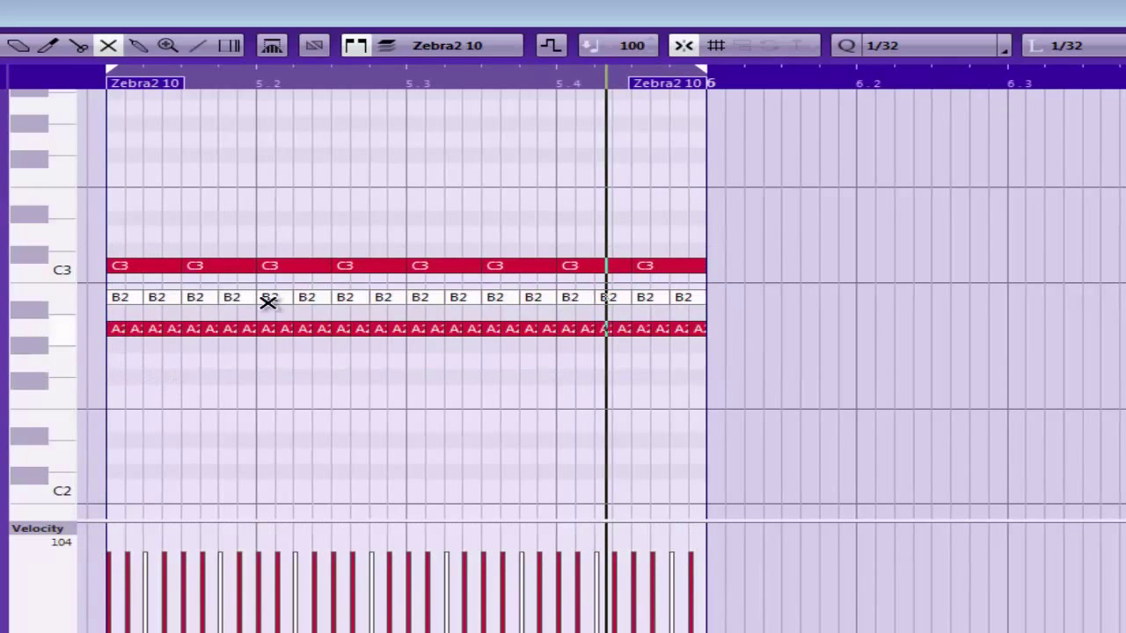
pyautogui.moveTo(799, 262); pyautogui.dragTo(146, 269)
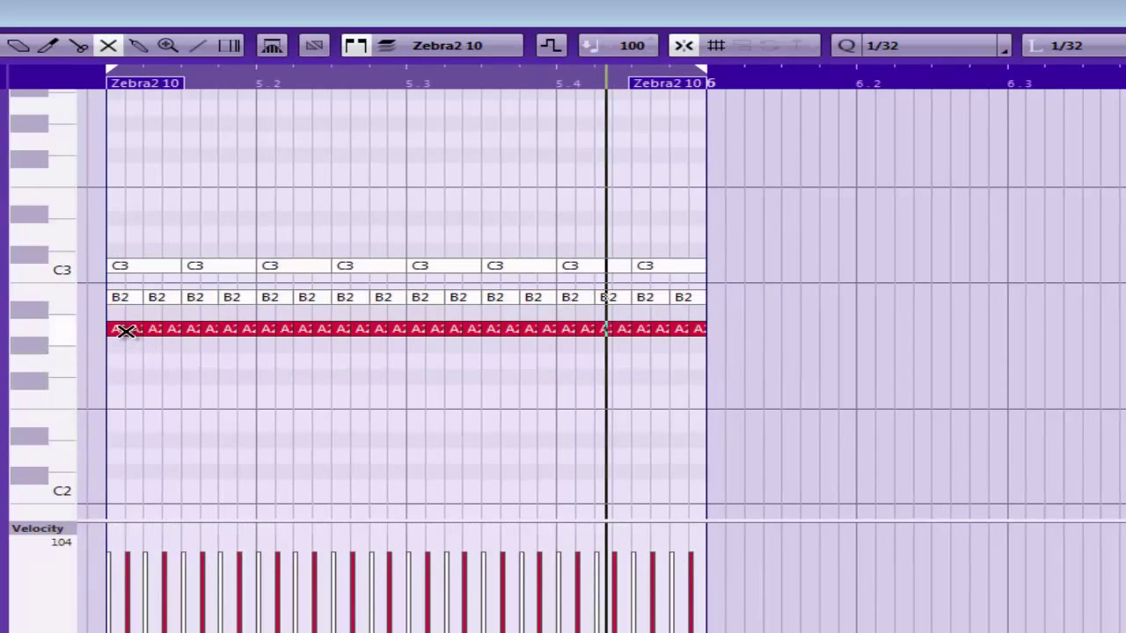
pyautogui.press('space')
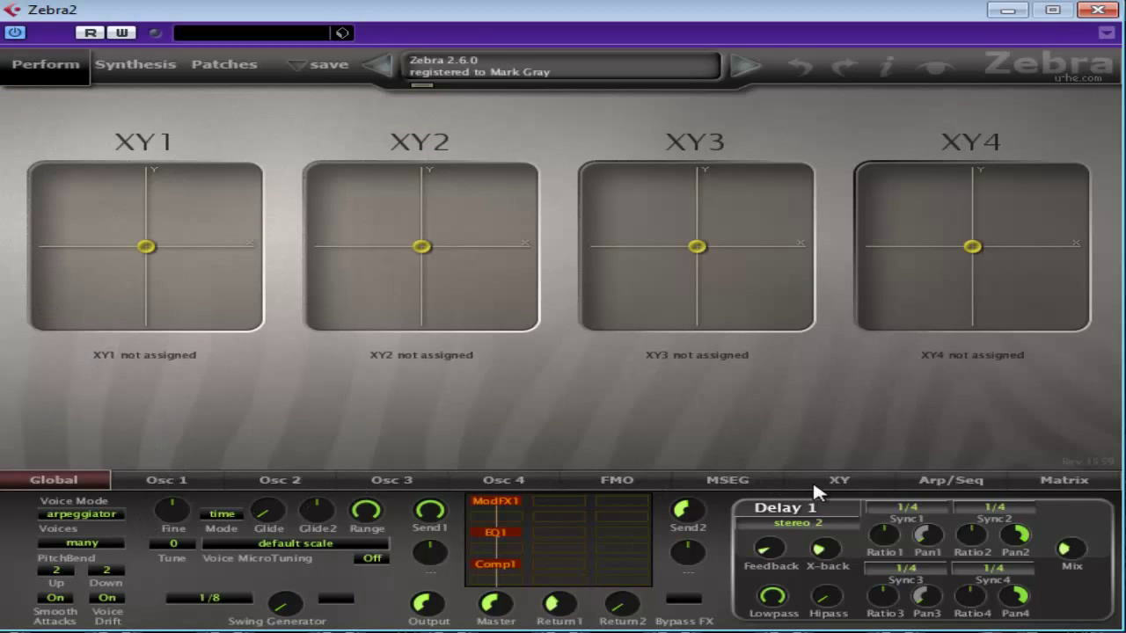
# - Set Zebra2's Arp Sync to 1/32 on the Arp/Seq page
pyautogui.click(954, 481)
pyautogui.click(77, 513)
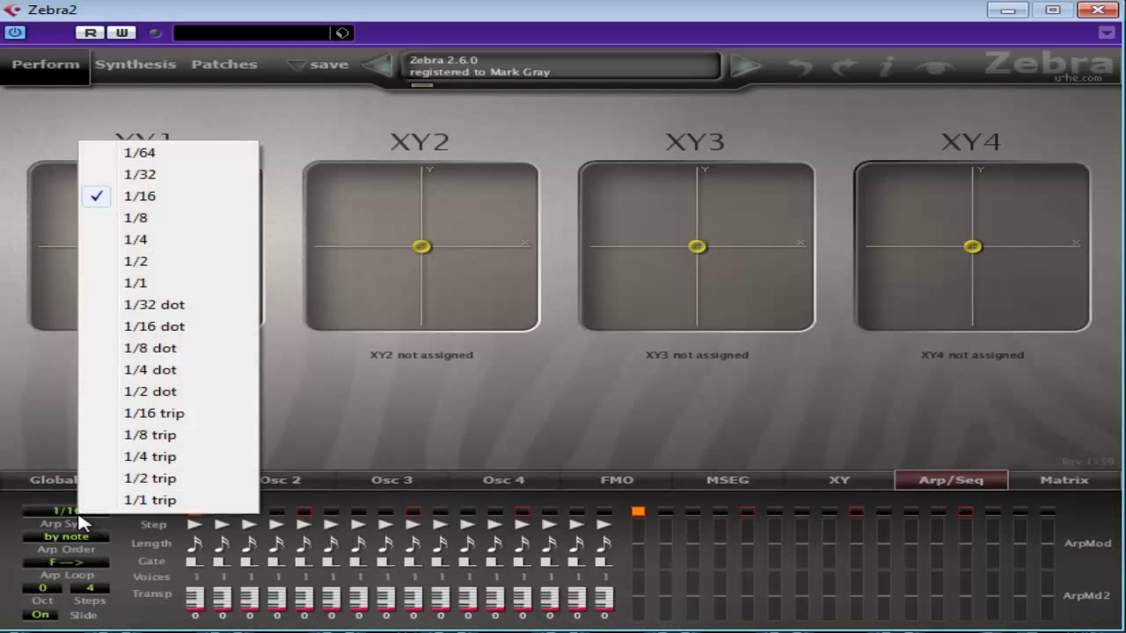
pyautogui.click(154, 175)
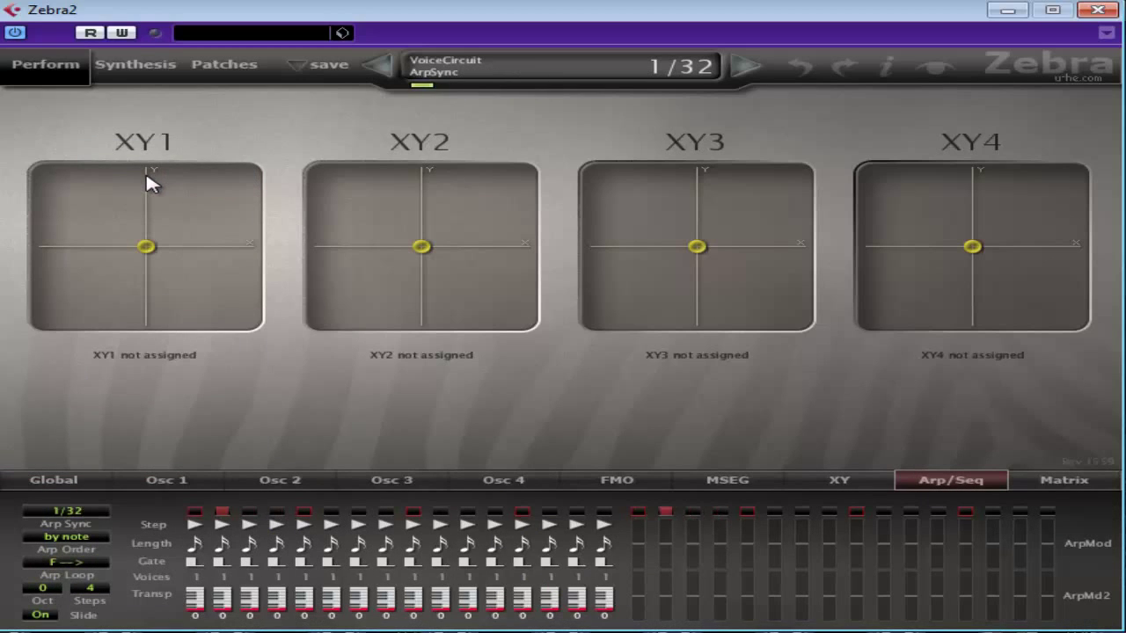
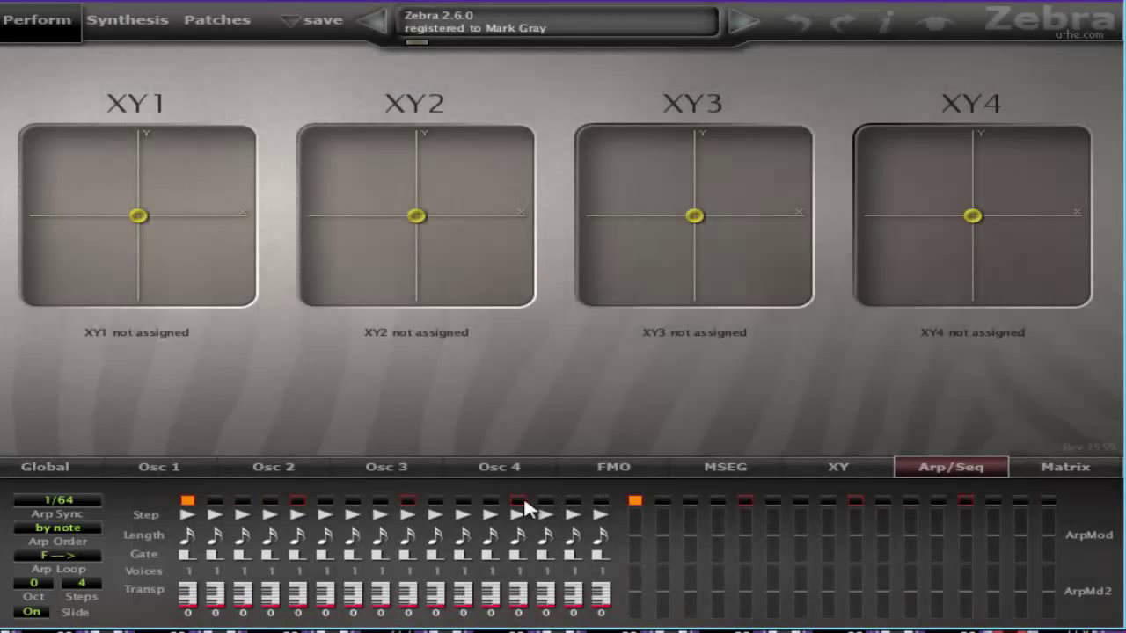
# - Switch the Arp Order to as played, and set it back to by note
pyautogui.click(70, 535)
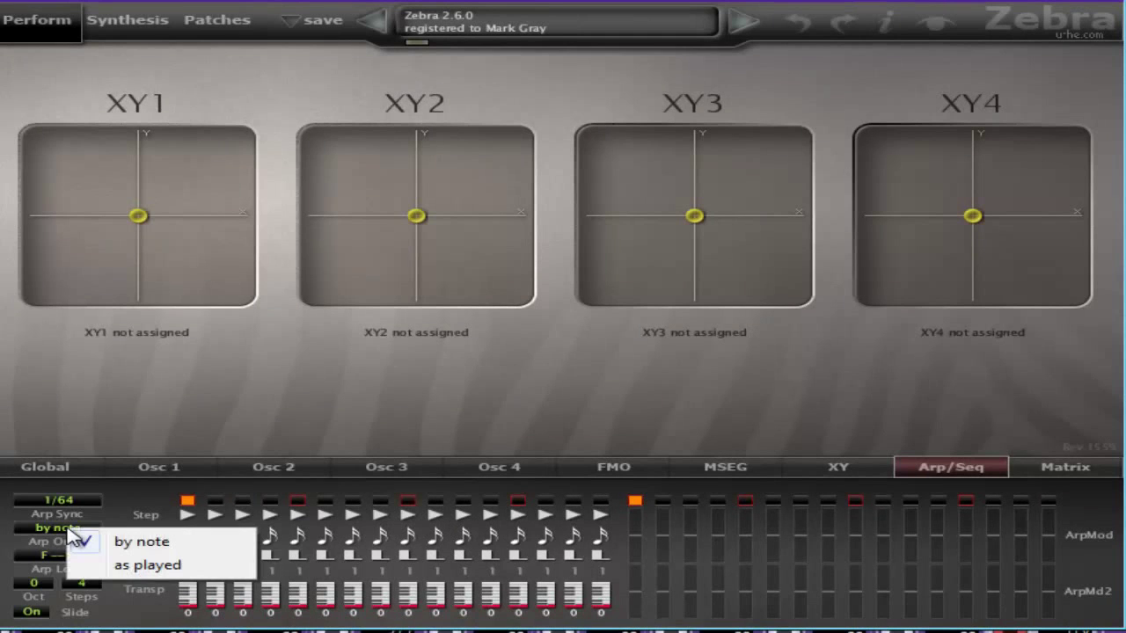
pyautogui.click(148, 538)
pyautogui.click(73, 528)
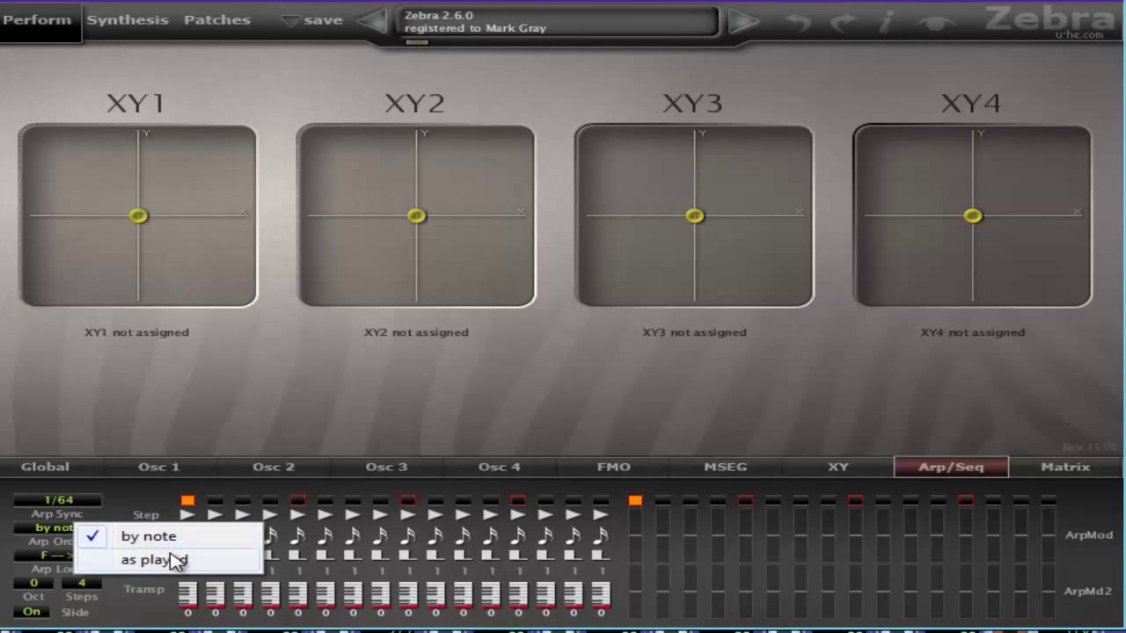
pyautogui.click(169, 558)
pyautogui.click(58, 528)
pyautogui.click(122, 539)
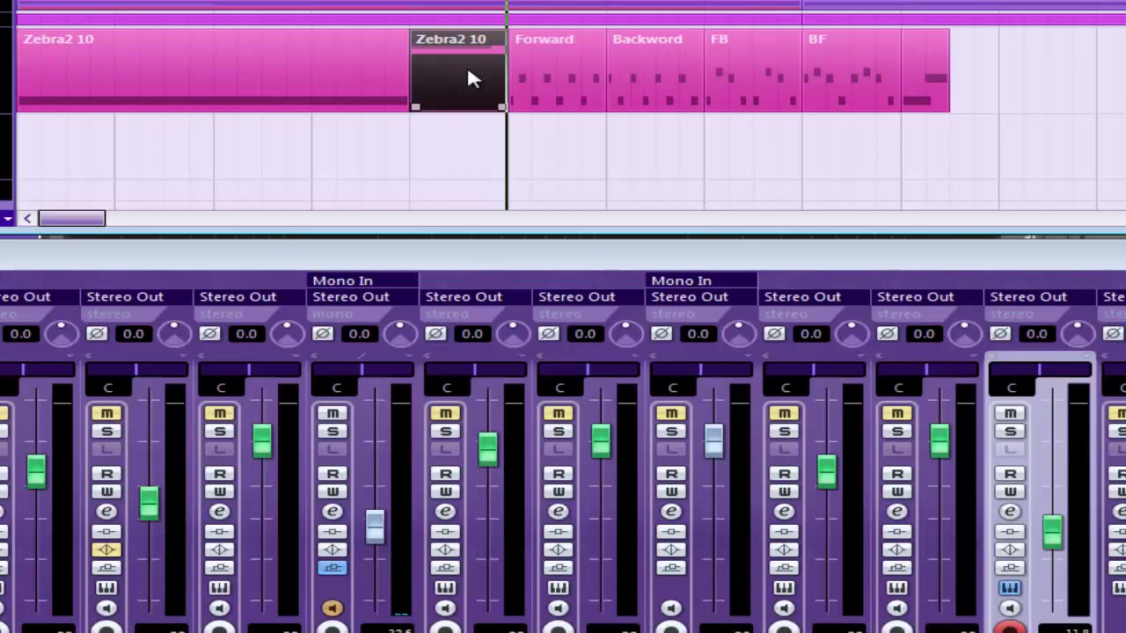
# - Open the selected Zebra2 10 part in the key editor and mute all its A2 notes
pyautogui.doubleClick(468, 74)
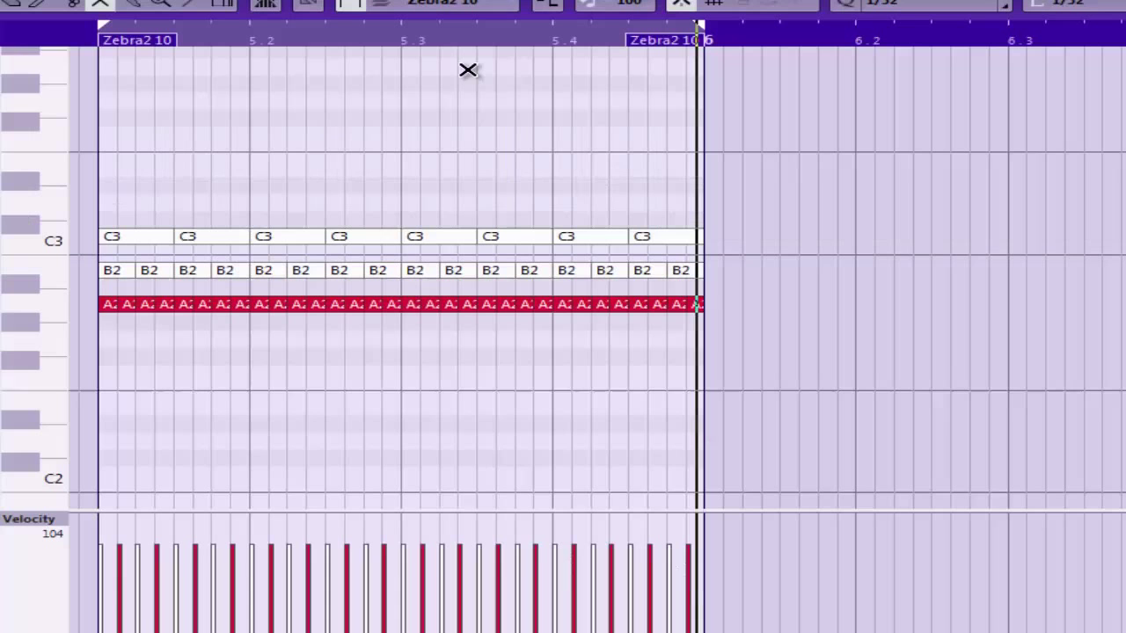
pyautogui.moveTo(774, 304); pyautogui.dragTo(99, 305)
pyautogui.click(254, 378)
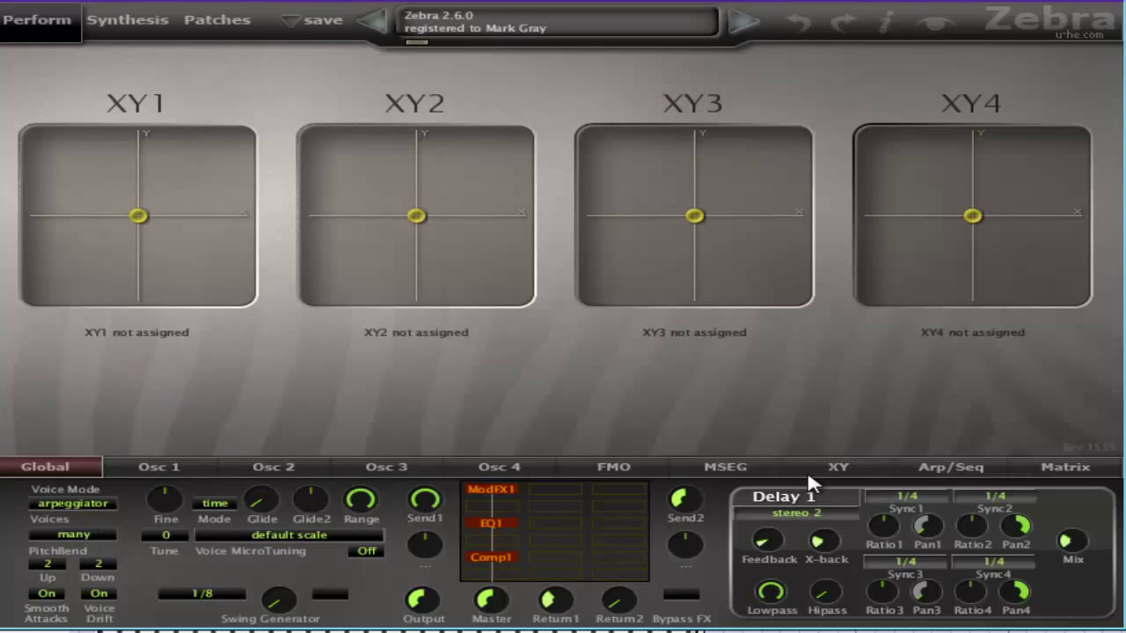
# - Set Zebra2's Arp Sync to 1/8 on the Arp/Seq page and clear the A2 note selection in the key editor
pyautogui.click(930, 467)
pyautogui.click(64, 500)
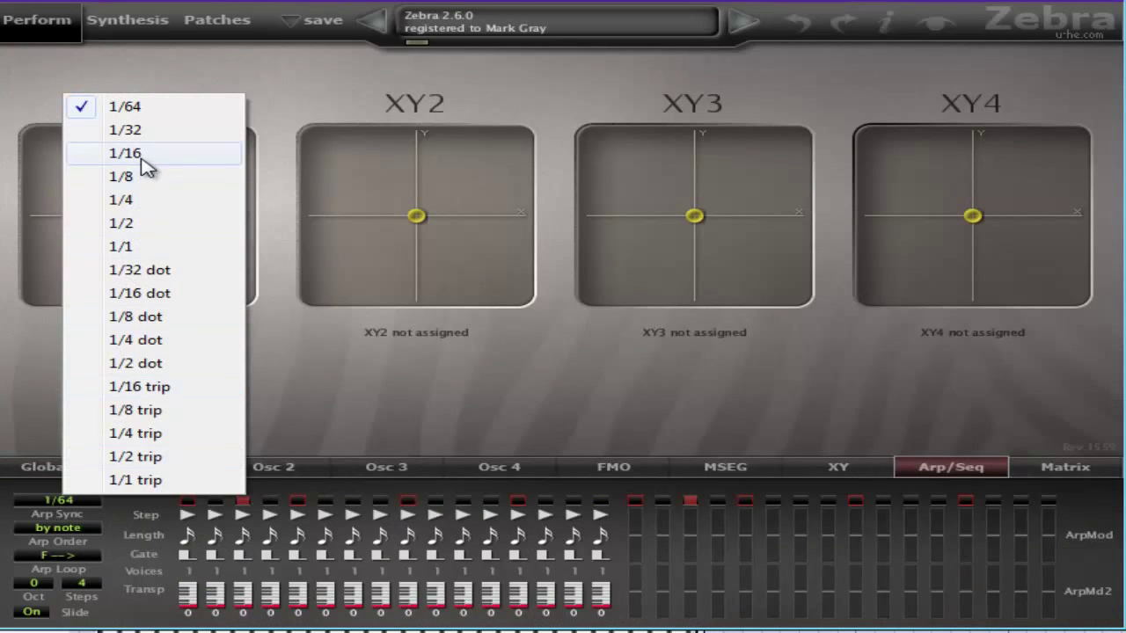
pyautogui.click(142, 179)
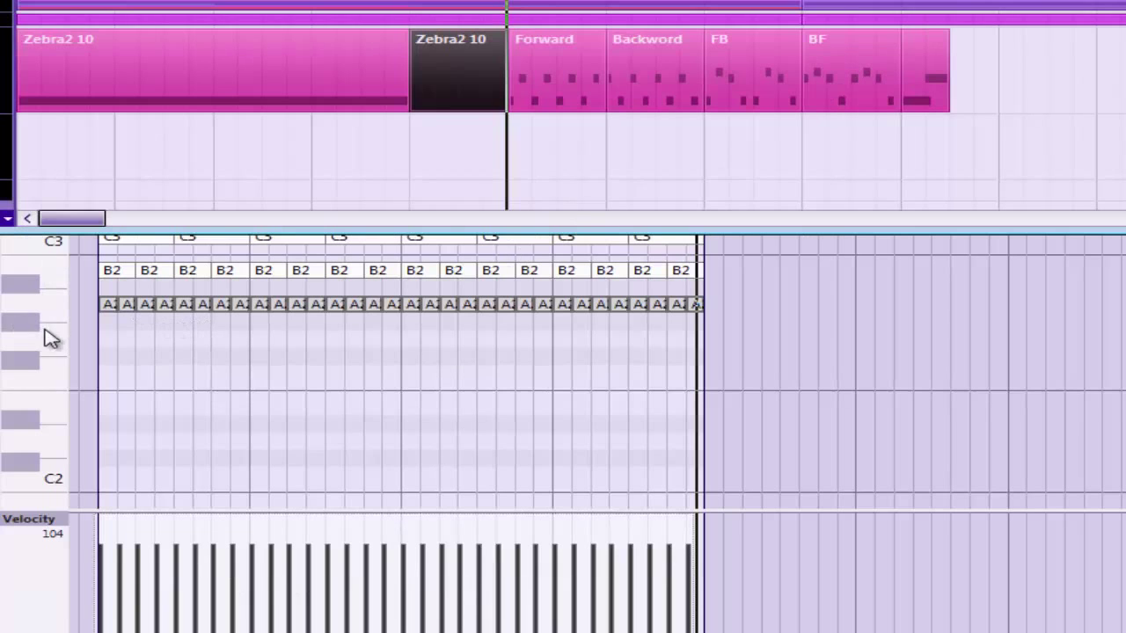
pyautogui.click(111, 314)
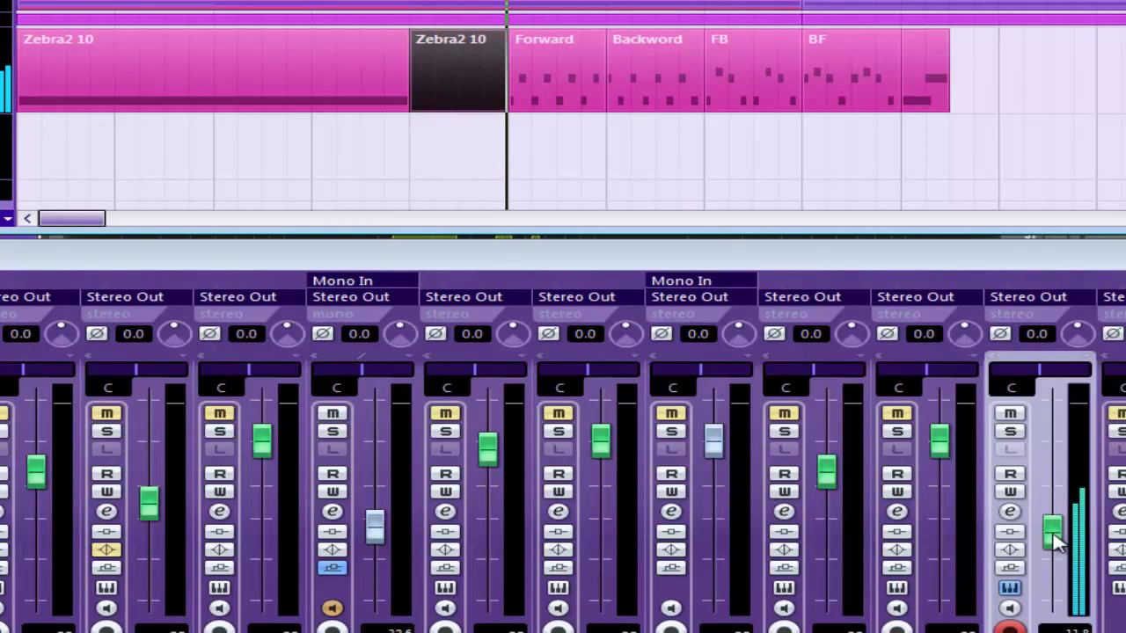
# - Raise the volume fader of the selected Zebra2 mixer channel slightly and open the instrument's Arp/Seq page
pyautogui.moveTo(1052, 532); pyautogui.dragTo(1051, 506)
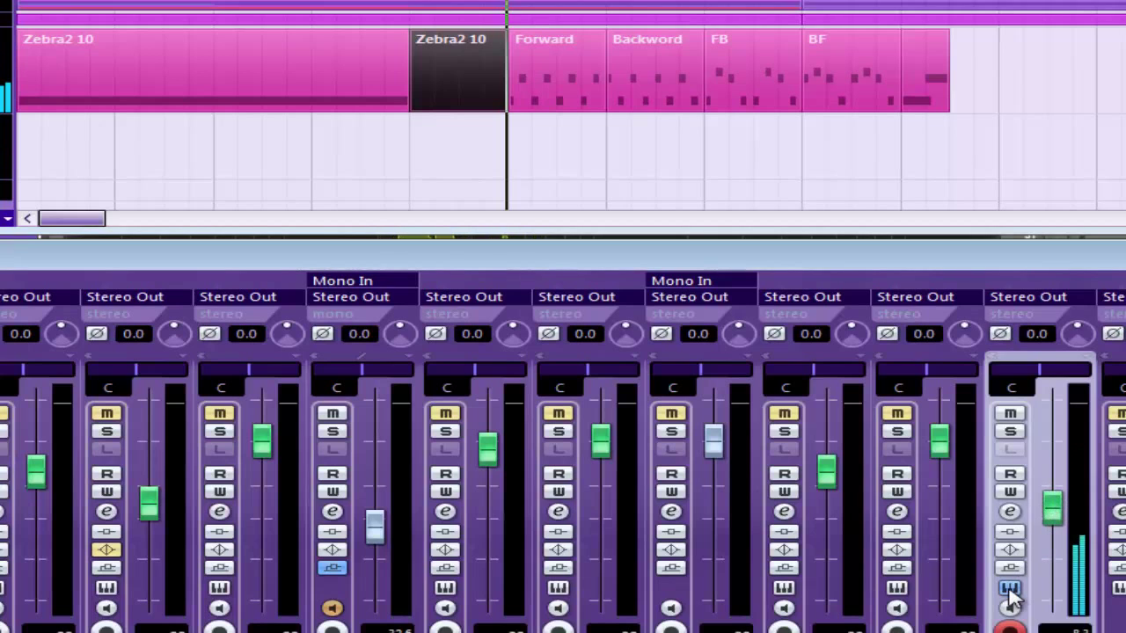
pyautogui.click(1010, 588)
pyautogui.click(934, 468)
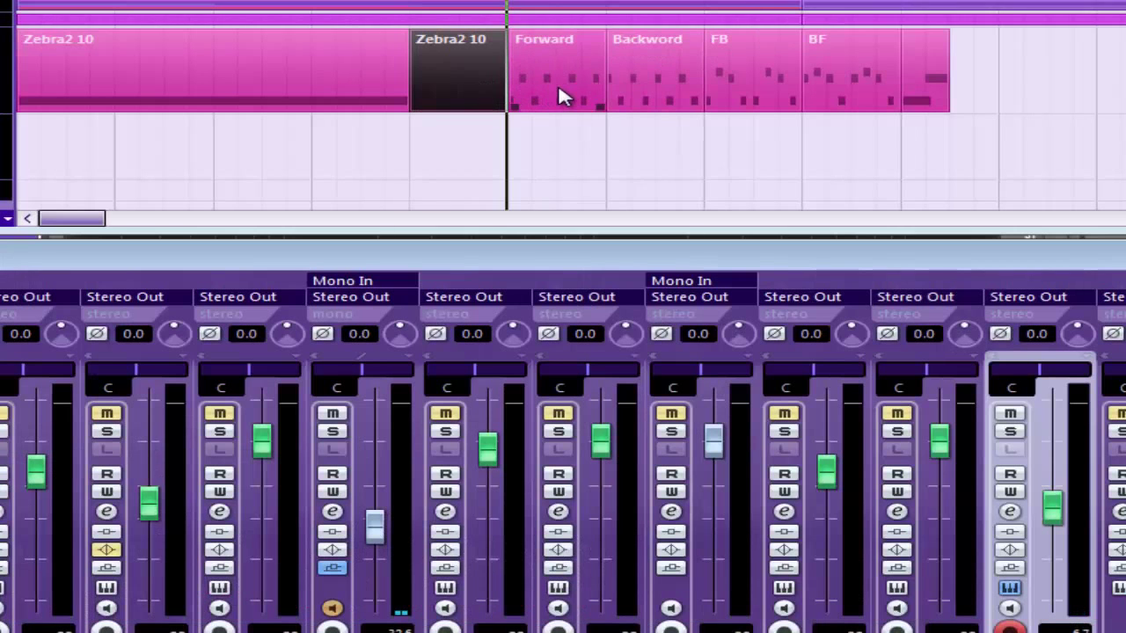
# - Open the selected Zebra2 10 part in the key editor and audition the F3 and C3 keys on its keyboard
pyautogui.doubleClick(462, 84)
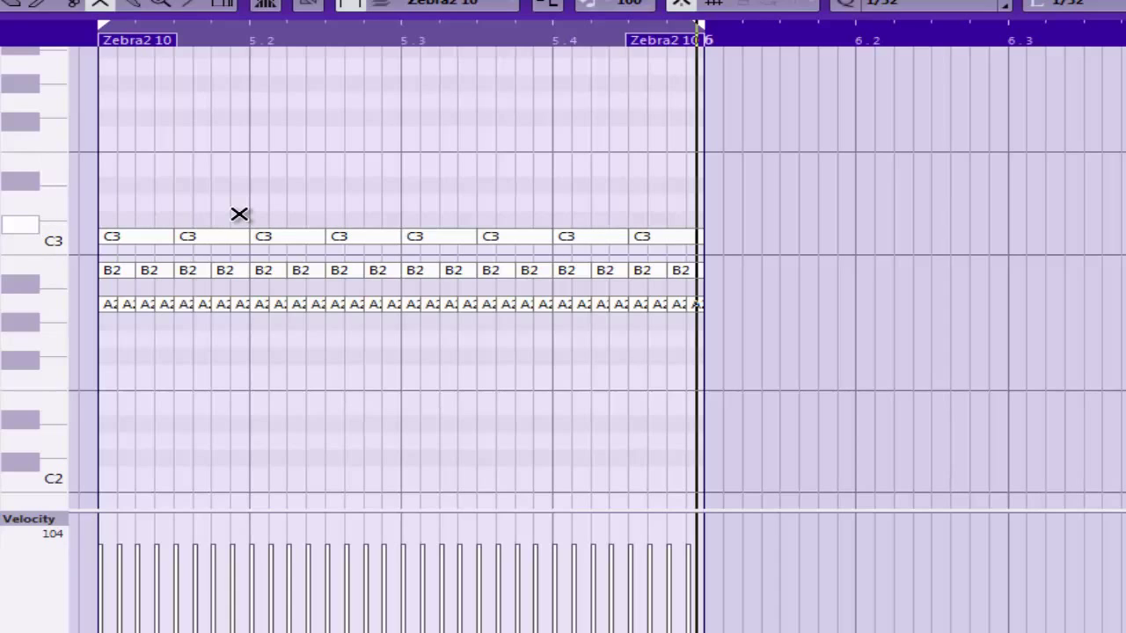
pyautogui.click(61, 146)
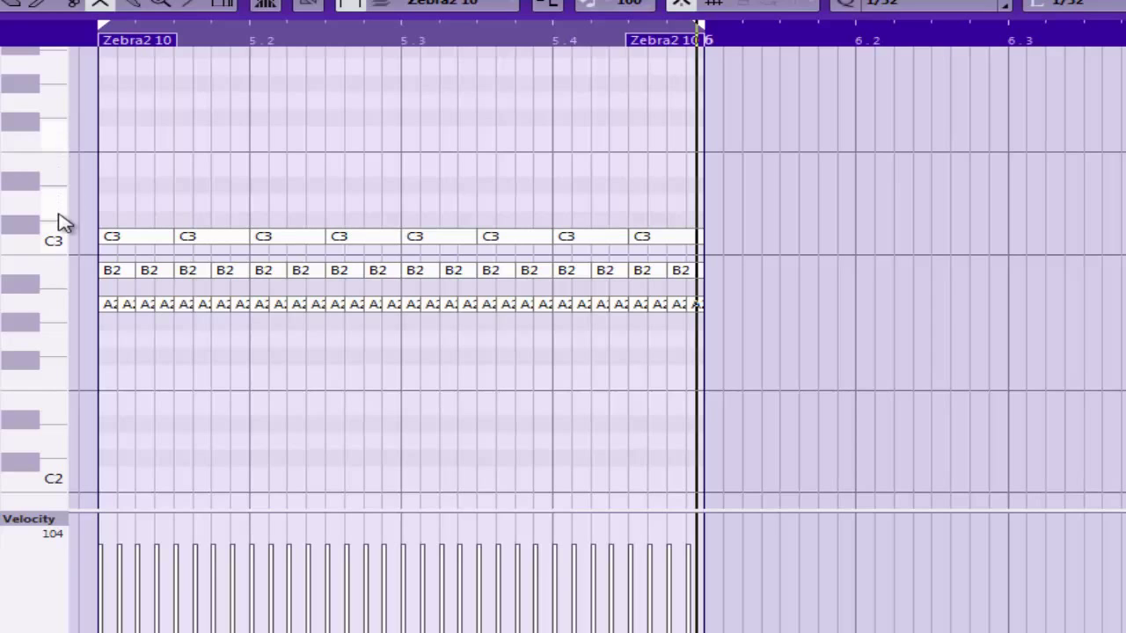
pyautogui.click(59, 250)
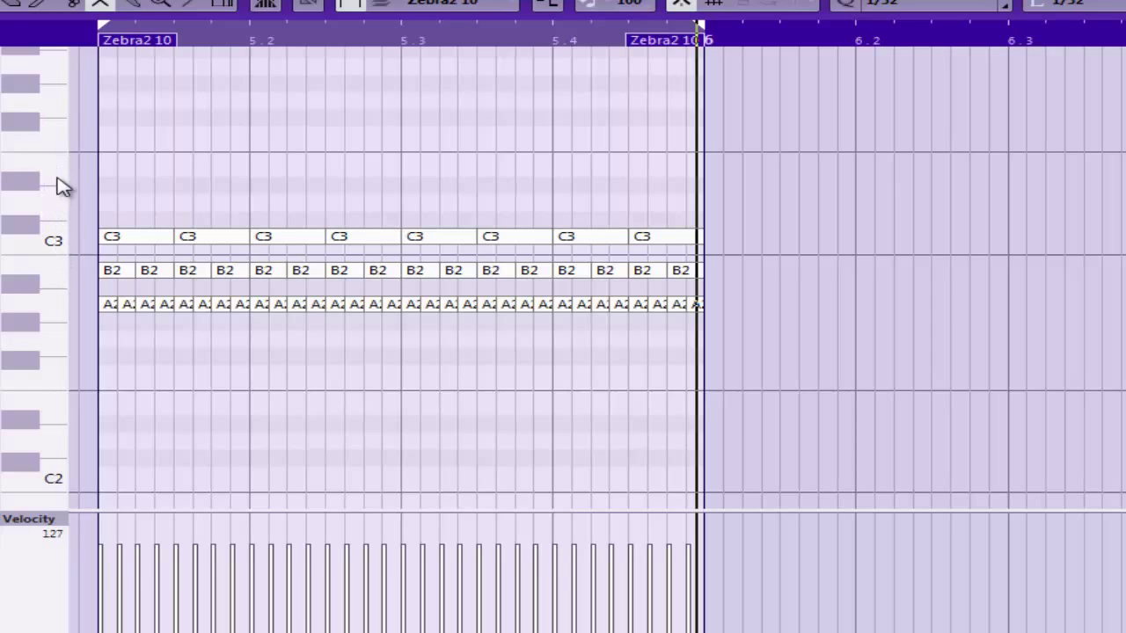
pyautogui.click(57, 245)
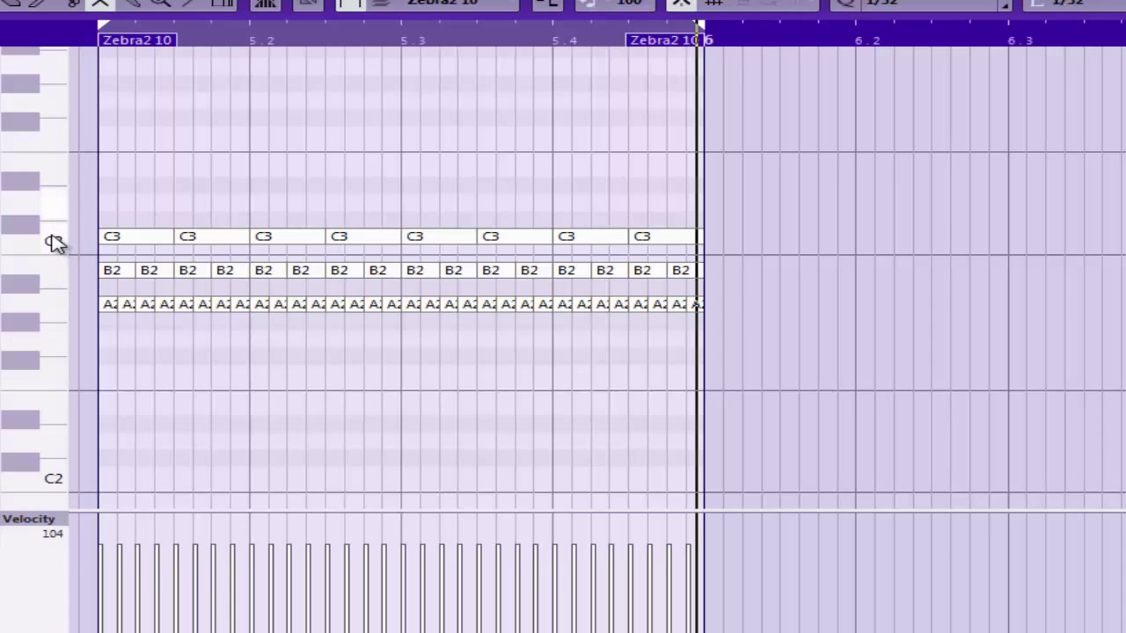
pyautogui.click(62, 143)
pyautogui.click(54, 248)
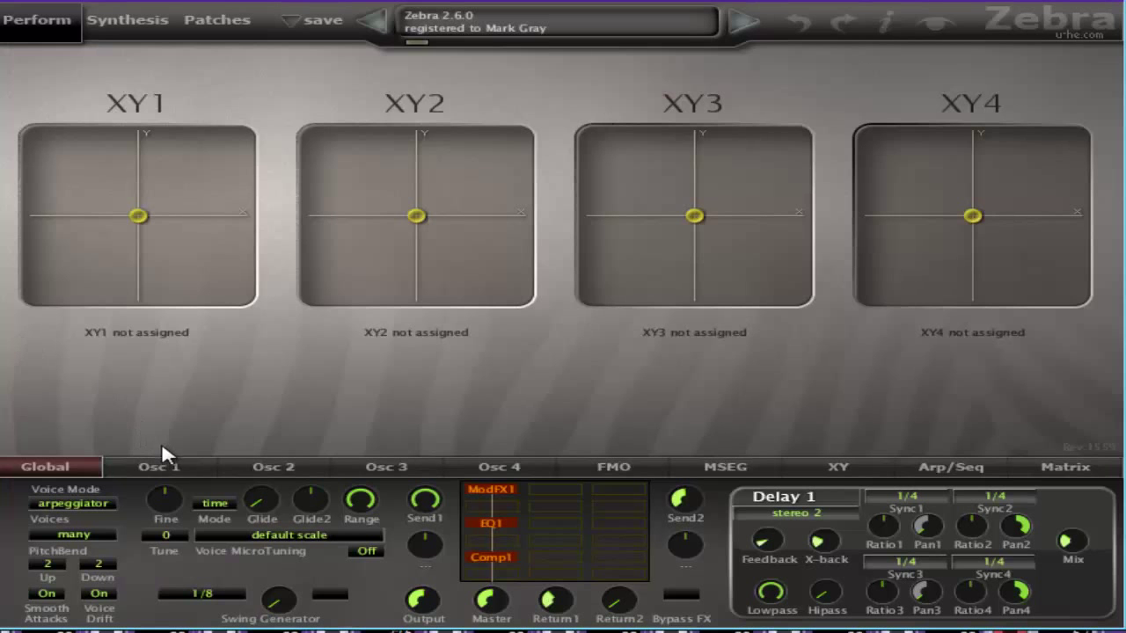
# - Set Zebra2's Arp Order to as played on the Arp/Seq page
pyautogui.click(961, 466)
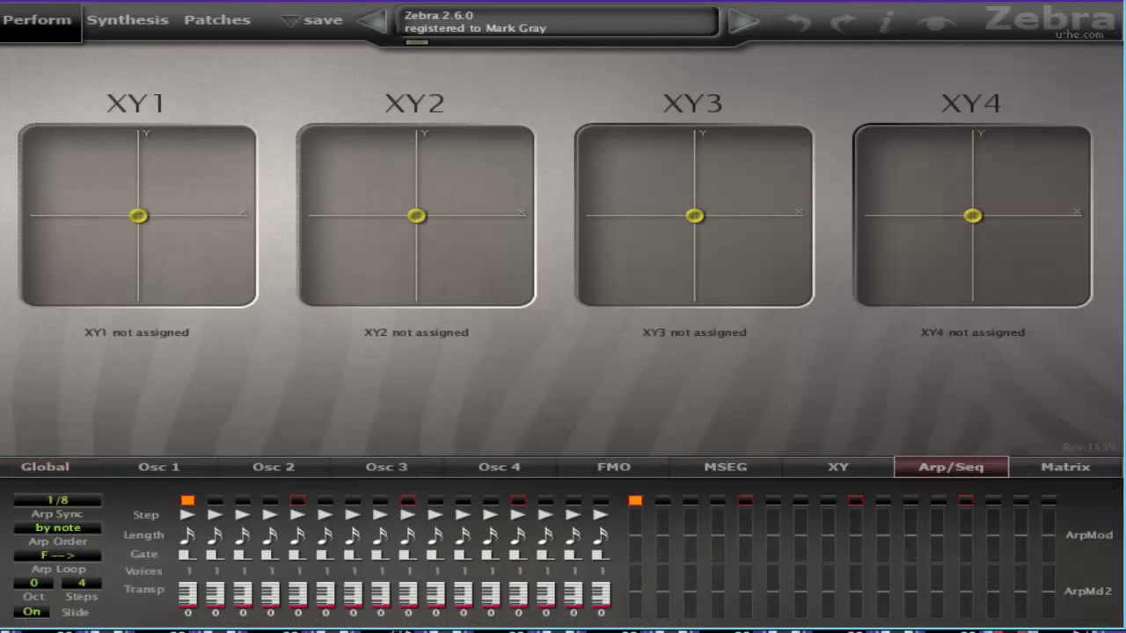
pyautogui.click(58, 532)
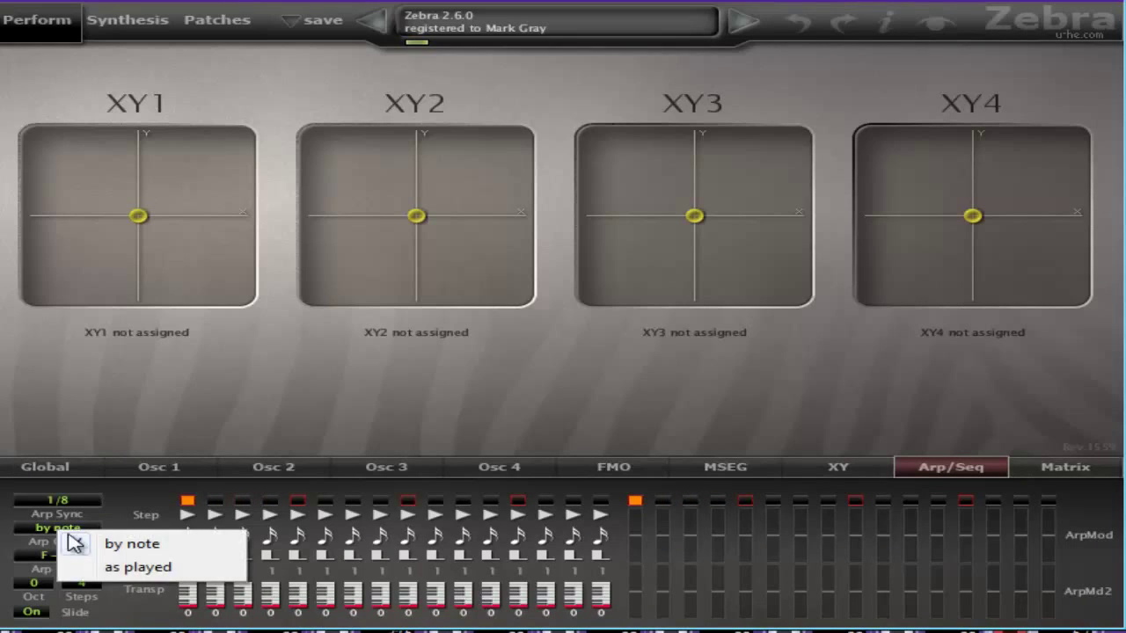
pyautogui.click(115, 566)
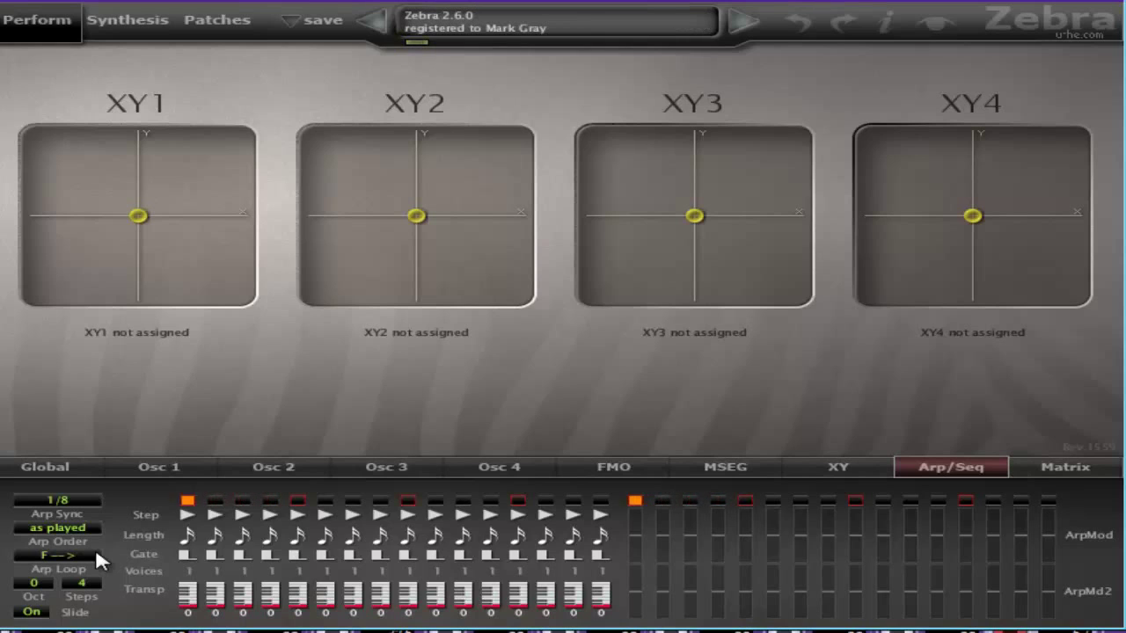
# - Set the third arpeggiator step's transpose to -3, and return it to 0
pyautogui.rightClick(253, 594)
pyautogui.click(316, 231)
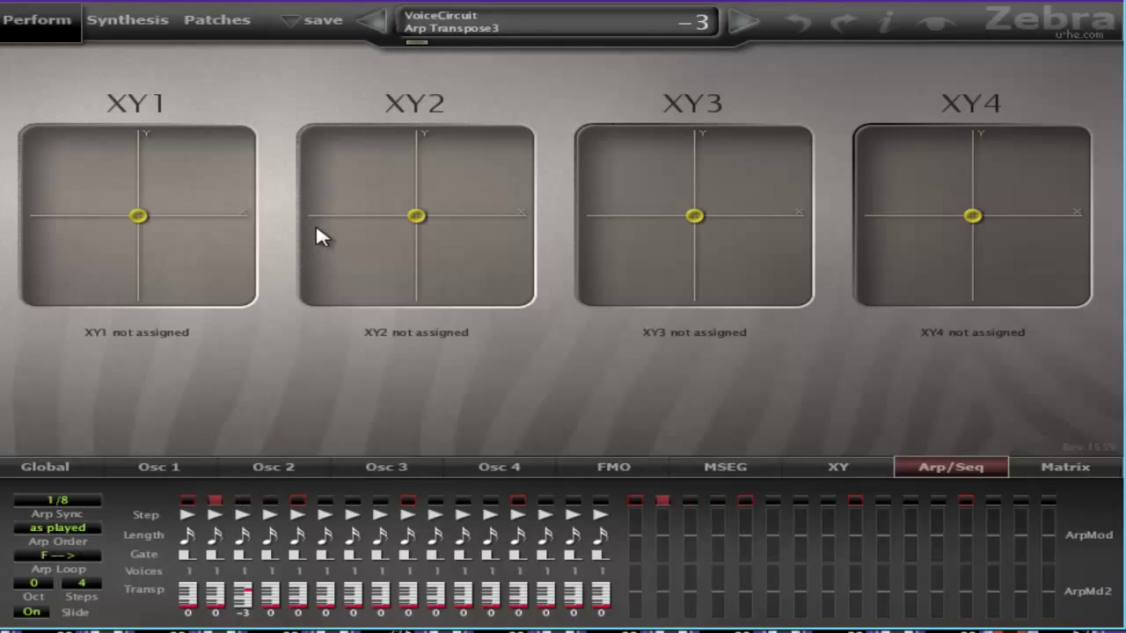
pyautogui.rightClick(235, 591)
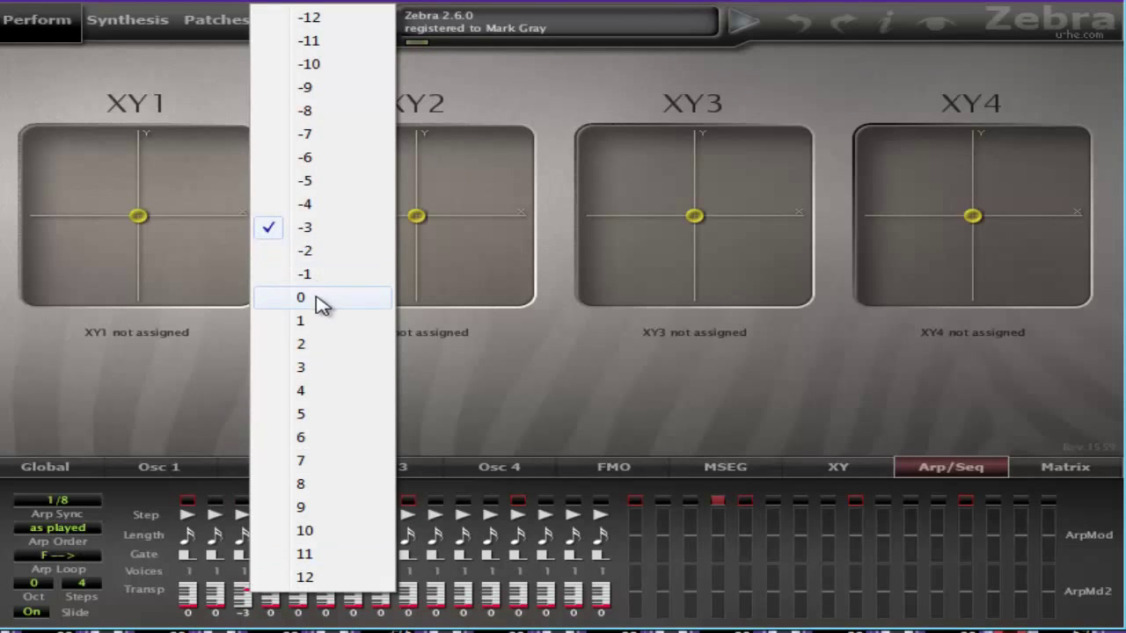
pyautogui.click(320, 299)
# - Try to switch the Arp Order to by note, and open the selected Zebra2 10 part
pyautogui.click(80, 528)
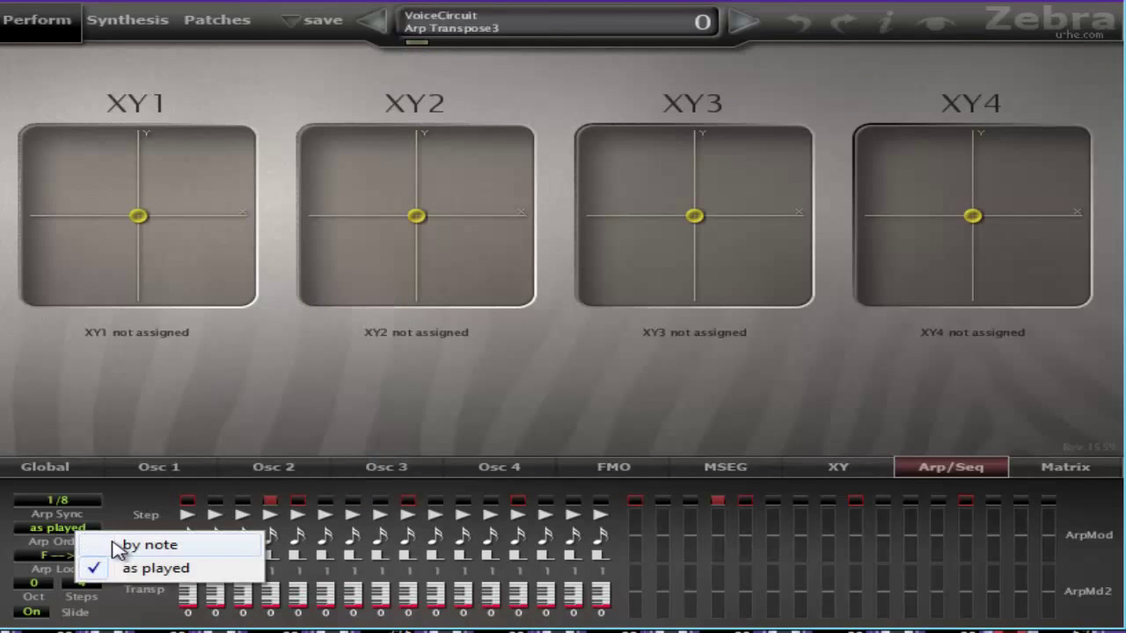
pyautogui.click(113, 540)
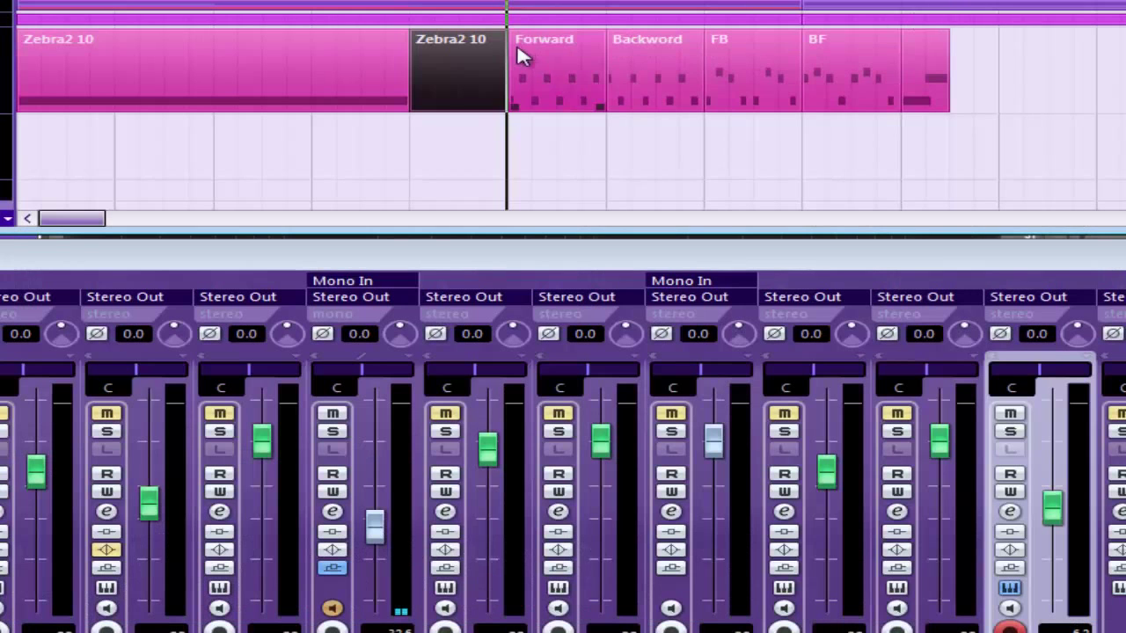
pyautogui.doubleClick(452, 53)
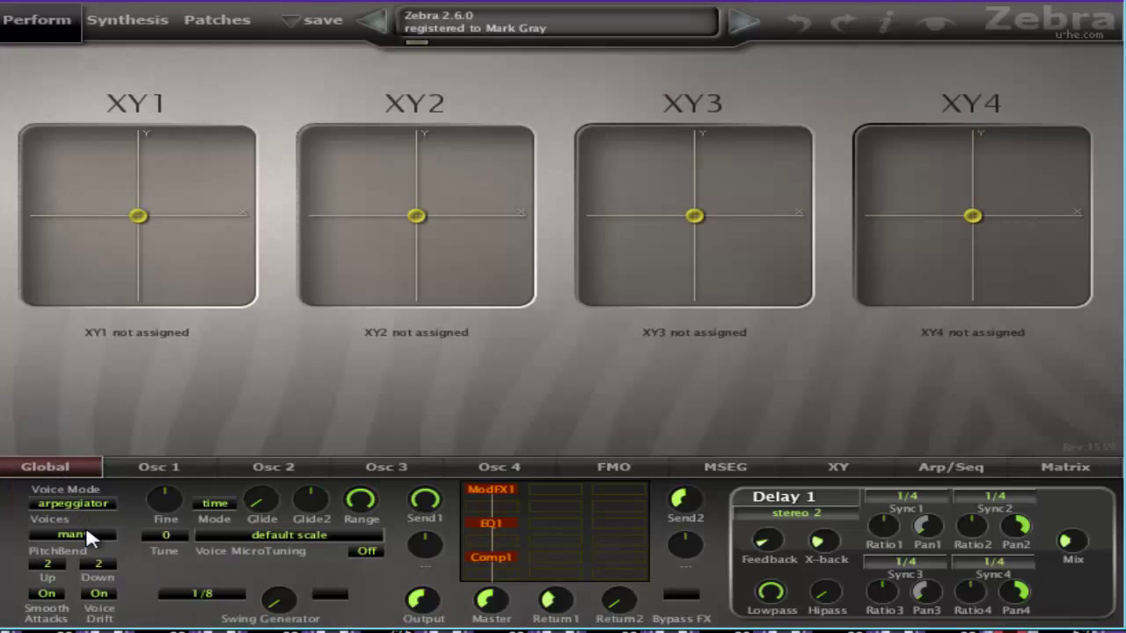
# - Set Zebra2's Arp Order to by note on the Arp/Seq page, and switch it back to as played
pyautogui.click(85, 533)
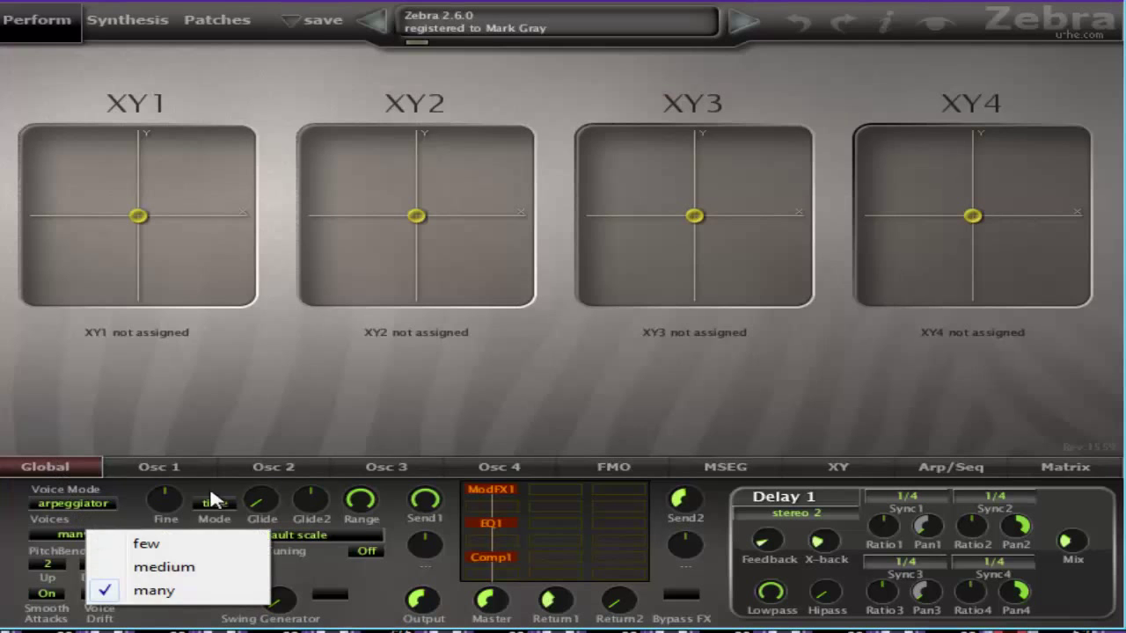
pyautogui.click(919, 467)
pyautogui.click(82, 530)
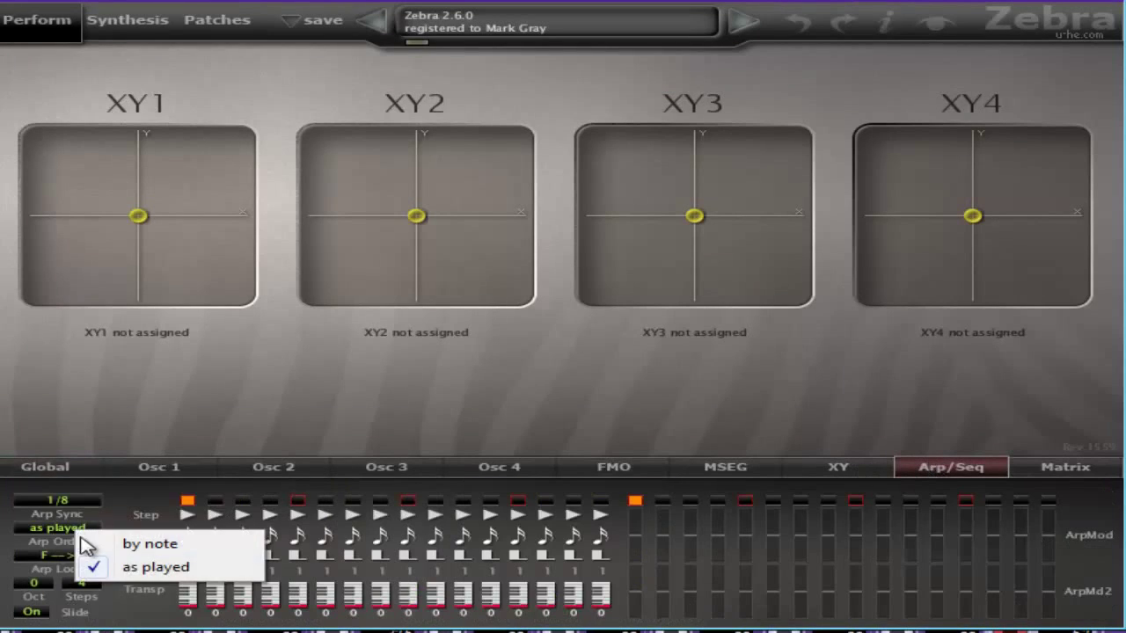
pyautogui.click(128, 543)
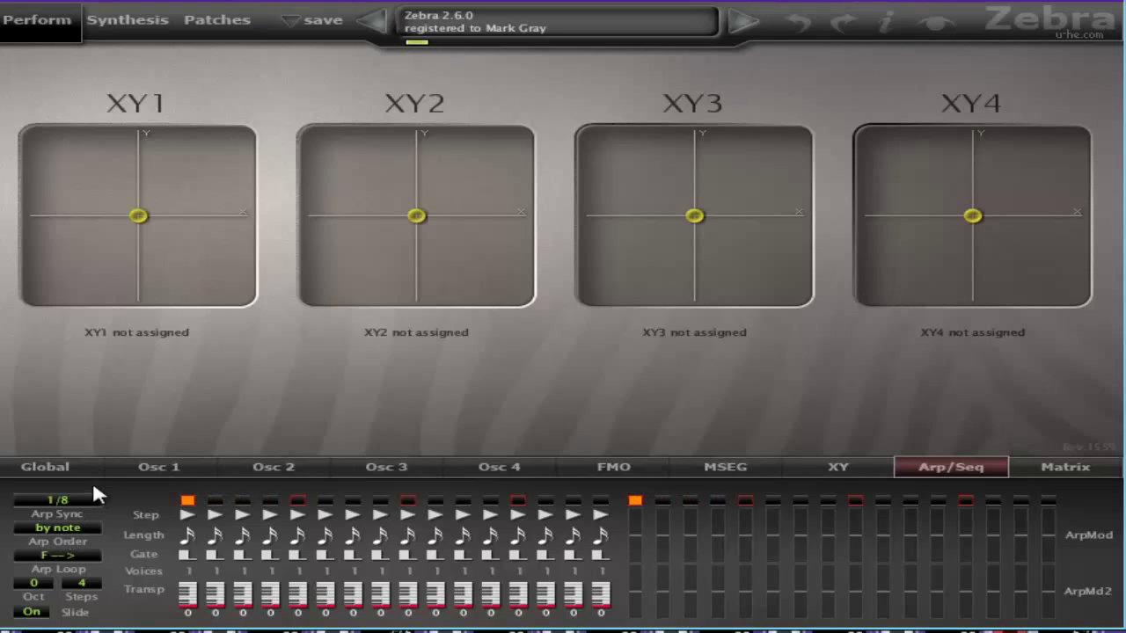
pyautogui.click(58, 528)
pyautogui.click(123, 565)
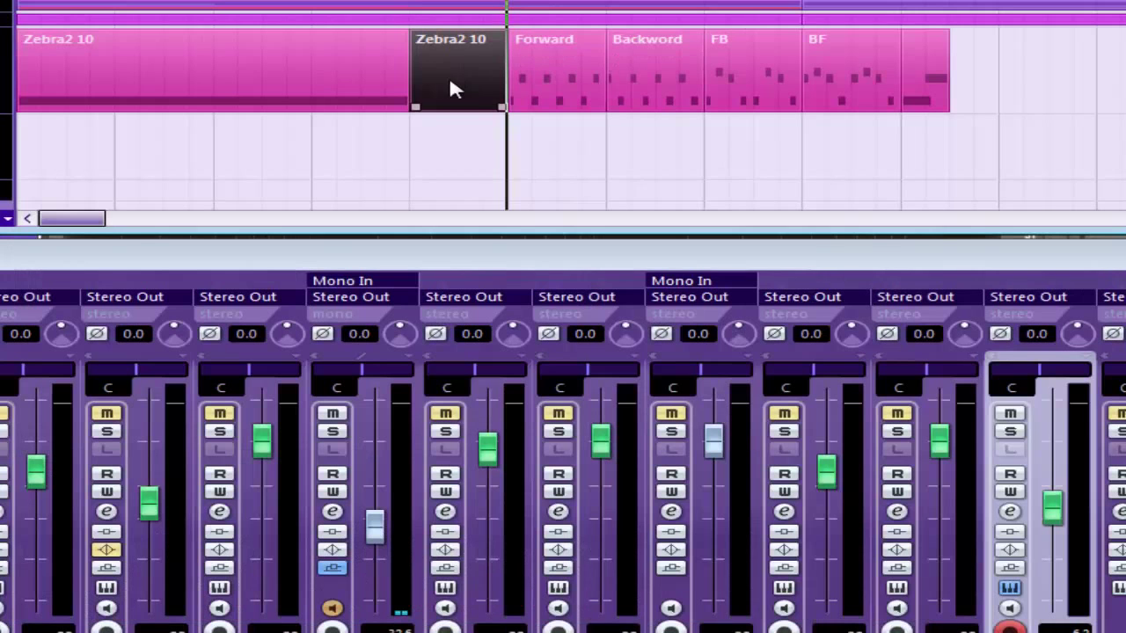
# - Open the selected Zebra2 10 part in the key editor and delete all its C3, B2 and A2 notes
pyautogui.doubleClick(452, 88)
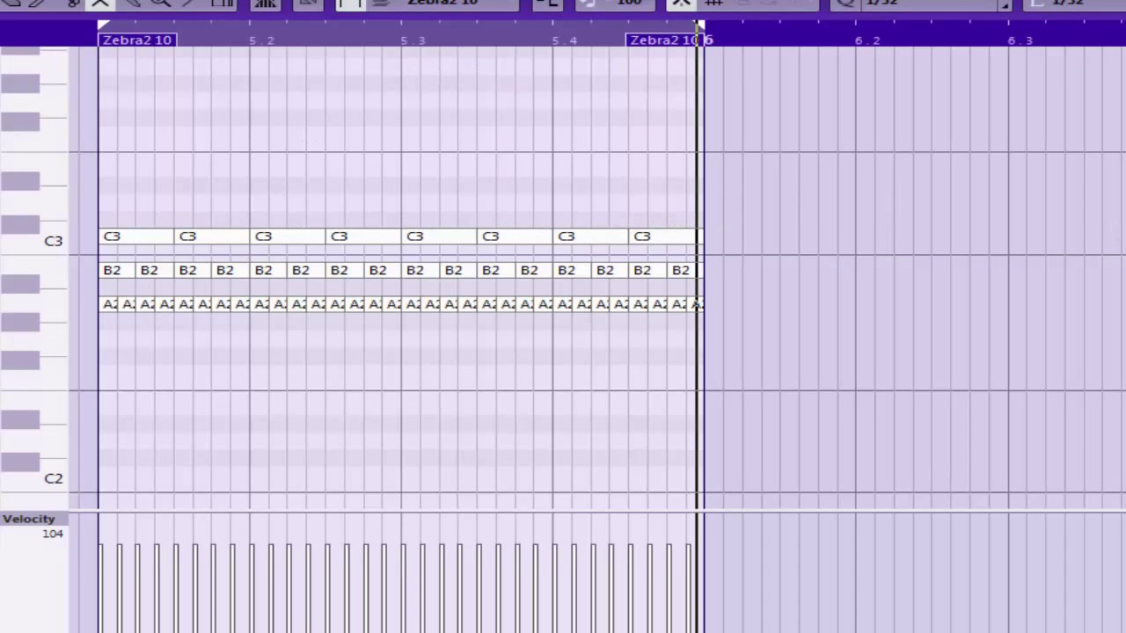
pyautogui.rightClick(753, 201)
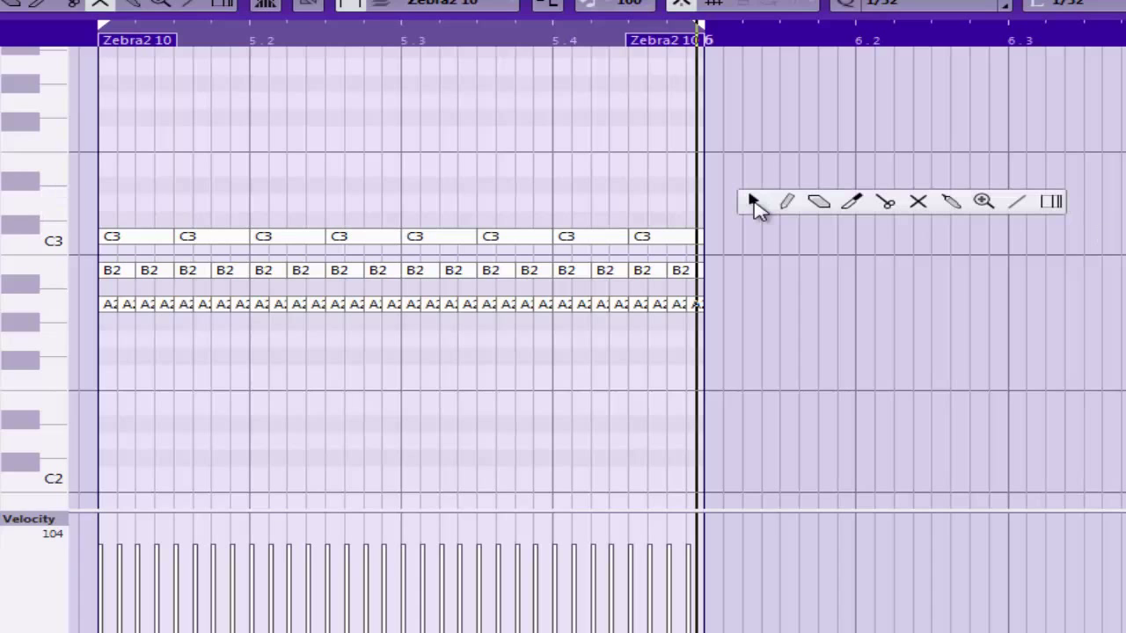
pyautogui.click(822, 203)
pyautogui.moveTo(817, 197)
pyautogui.mouseDown()
pyautogui.moveTo(373, 232)
pyautogui.moveTo(85, 338)
pyautogui.mouseUp()
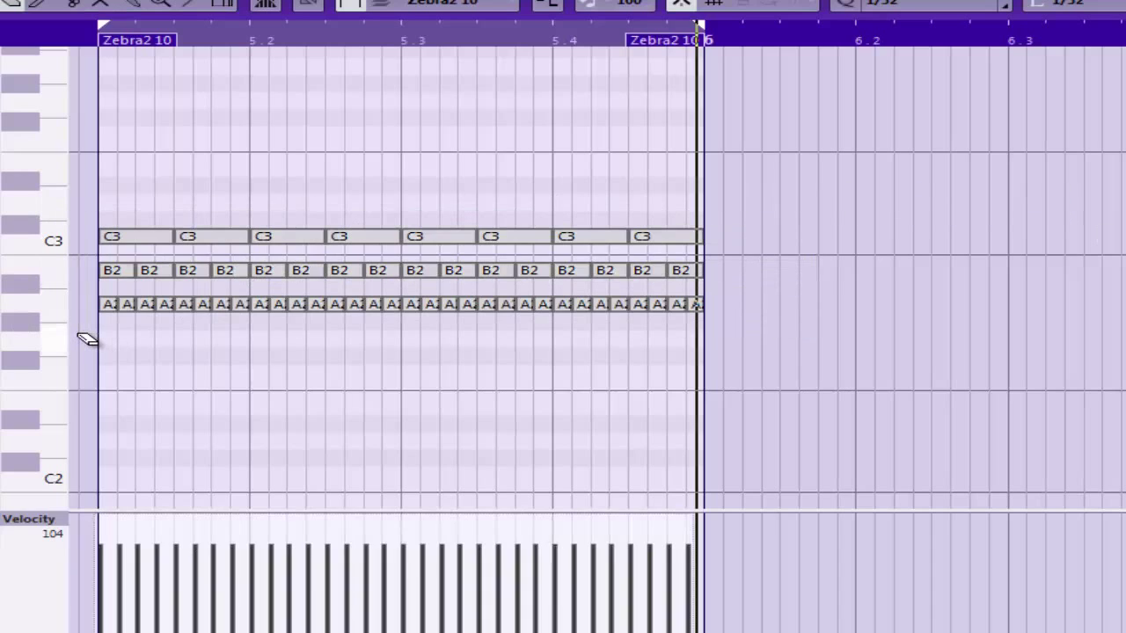
pyautogui.press('Delete')
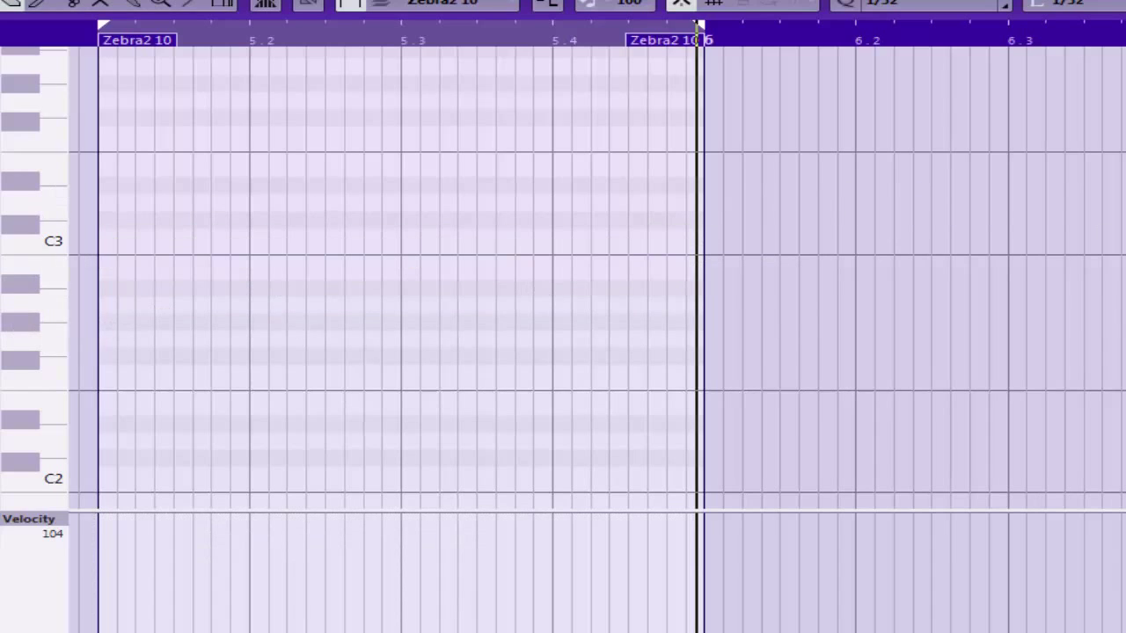
# - Draw four consecutive 1/16 notes rising C3, D3, E3, F3 from the start of the part up to beat 5.2
pyautogui.rightClick(212, 233)
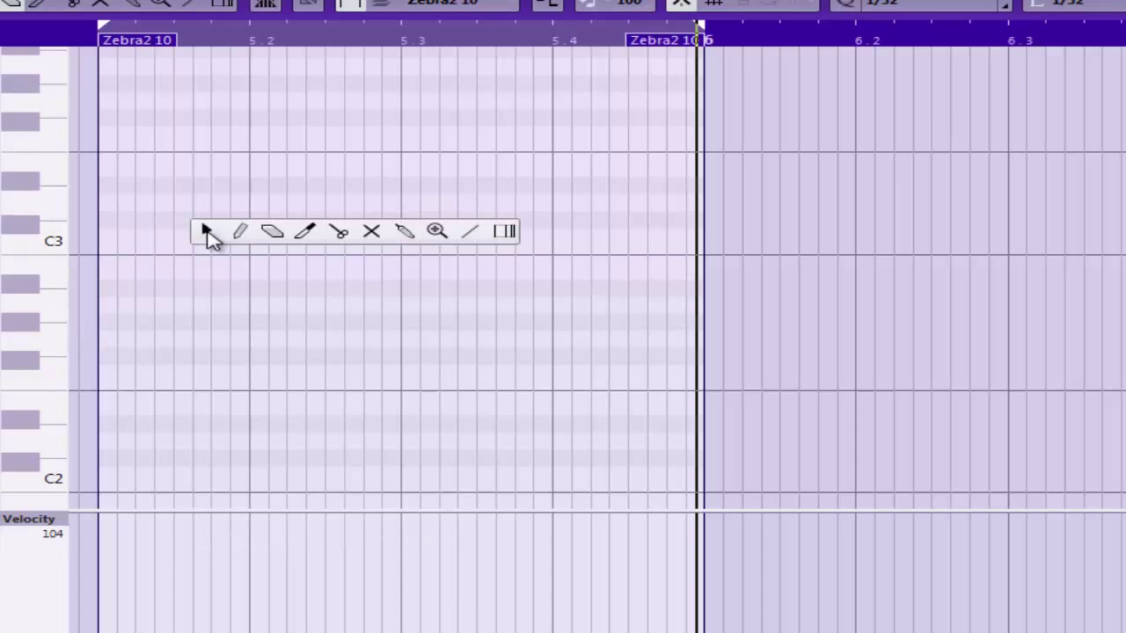
pyautogui.click(241, 233)
pyautogui.moveTo(105, 237); pyautogui.dragTo(148, 237)
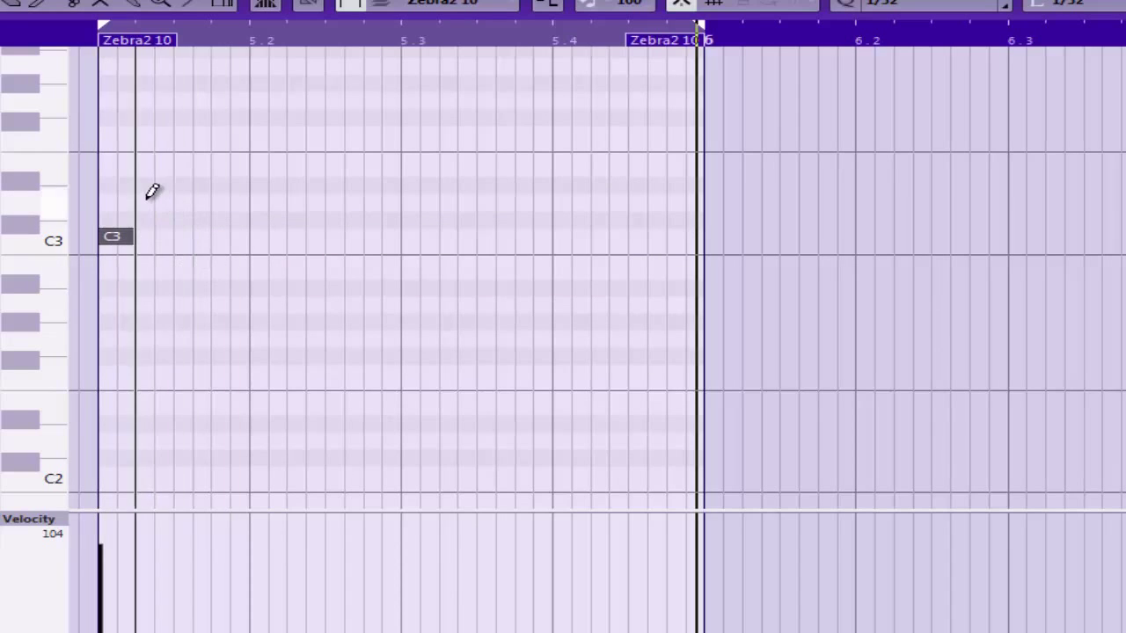
pyautogui.moveTo(153, 194)
pyautogui.mouseDown()
pyautogui.moveTo(179, 194)
pyautogui.moveTo(216, 161)
pyautogui.moveTo(221, 131)
pyautogui.moveTo(249, 132)
pyautogui.mouseUp()
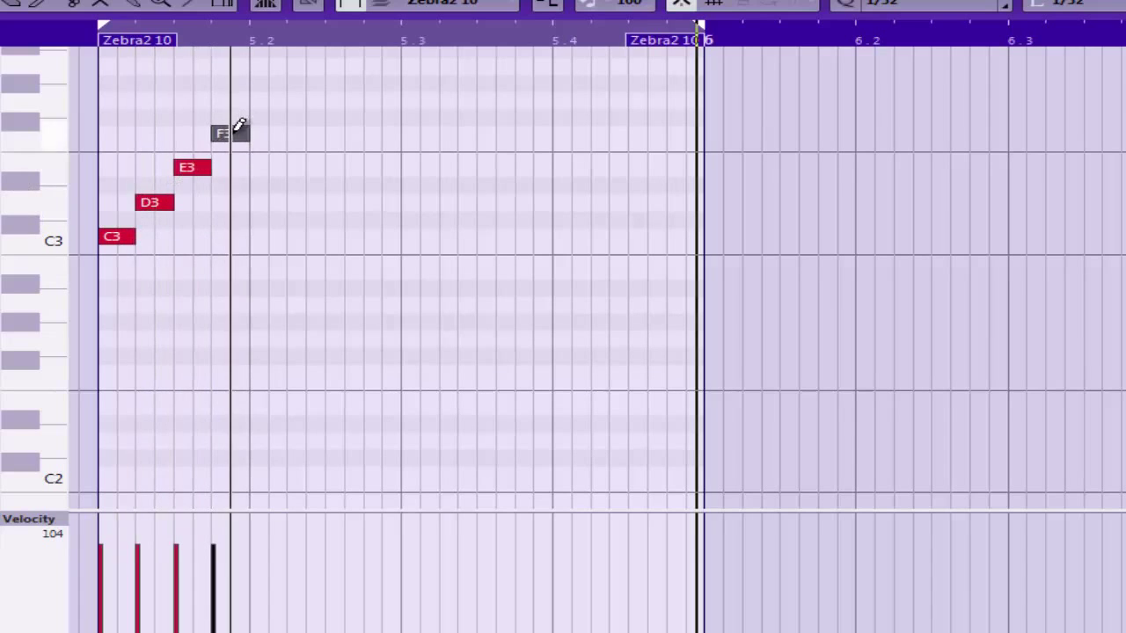
# - Move the first note from C3 up to F3 and the third note from E3 down to C3
pyautogui.rightClick(316, 110)
pyautogui.click(311, 117)
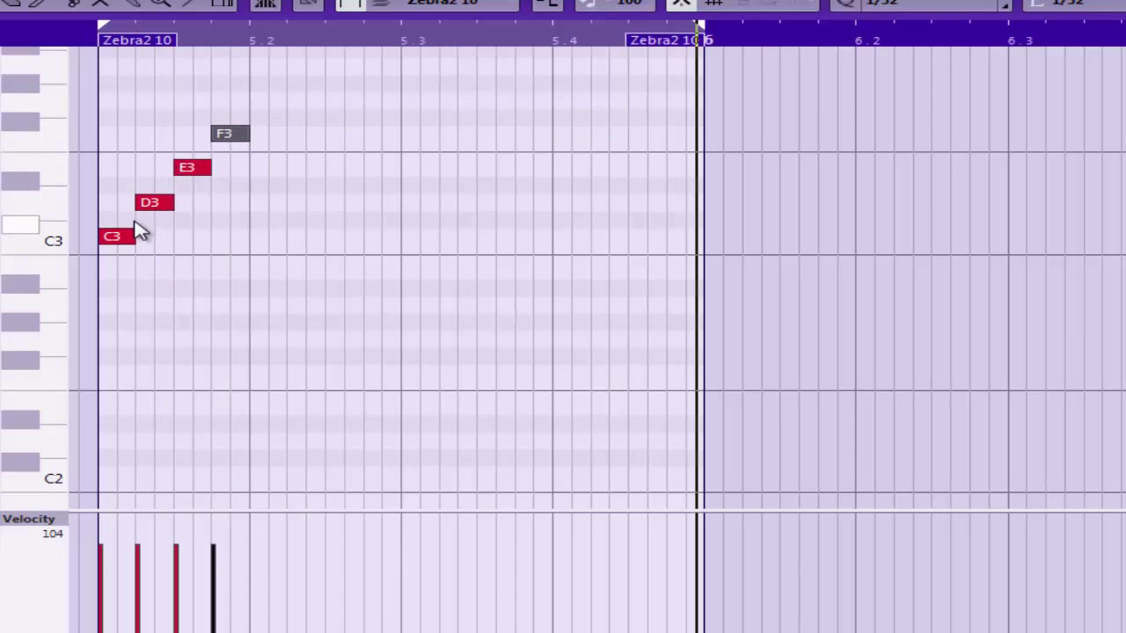
pyautogui.moveTo(123, 240); pyautogui.dragTo(123, 136)
pyautogui.moveTo(195, 176); pyautogui.dragTo(190, 254)
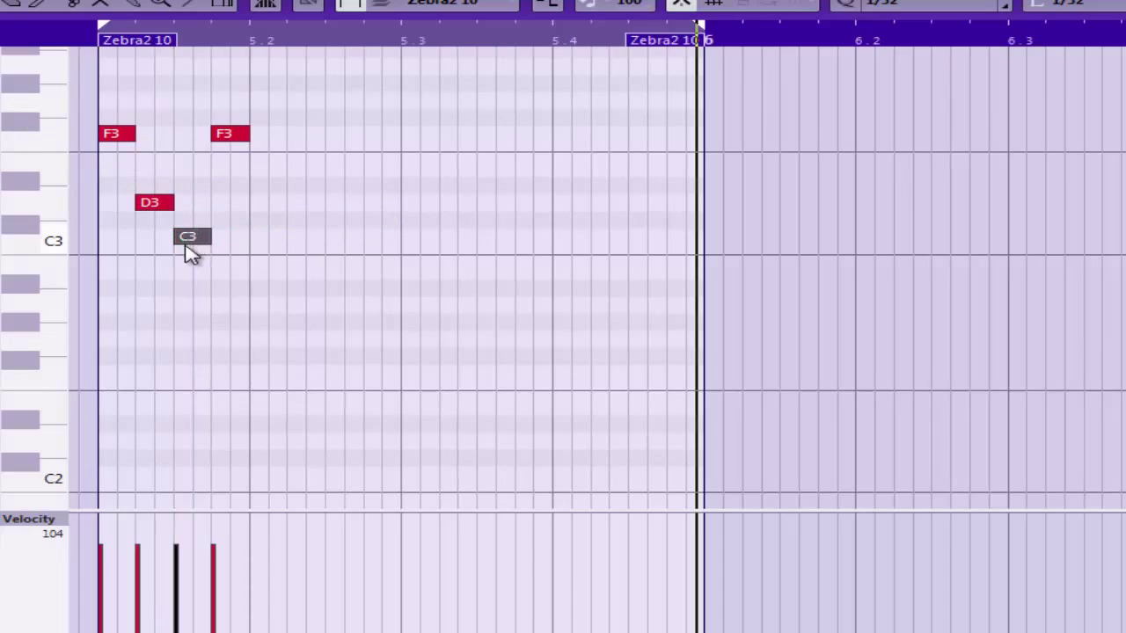
# - Draw four more 1/16 notes rising C3, D3, E3, F3 from beat 5.2 up to beat 5.3
pyautogui.rightClick(264, 176)
pyautogui.click(310, 173)
pyautogui.click(264, 236)
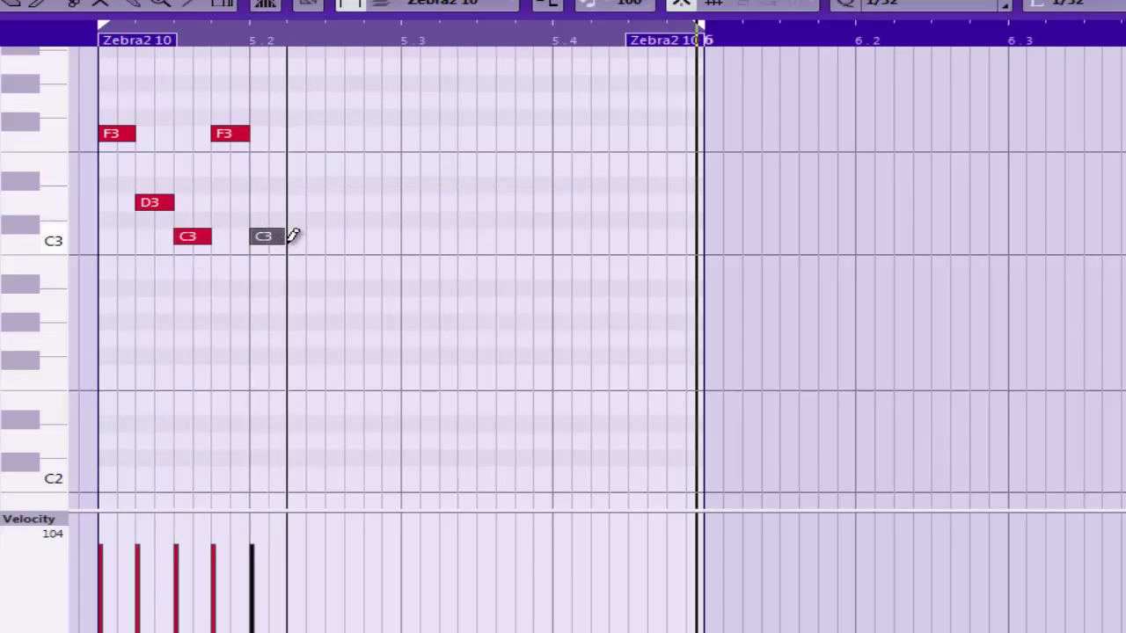
pyautogui.click(300, 199)
pyautogui.moveTo(299, 195)
pyautogui.mouseDown()
pyautogui.moveTo(326, 193)
pyautogui.moveTo(342, 162)
pyautogui.moveTo(365, 163)
pyautogui.mouseUp()
pyautogui.click(382, 132)
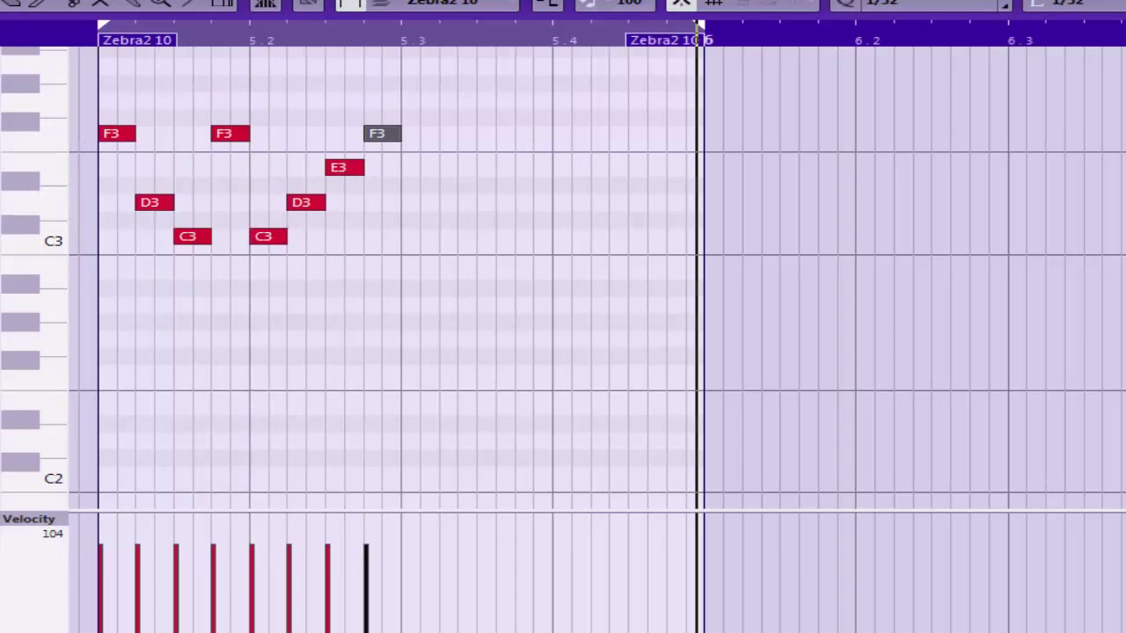
# - Display Zebra2's arpeggiator and sequencer settings and choose an Arp Order for the arpeggiator
pyautogui.hotkey('shift', 'd')
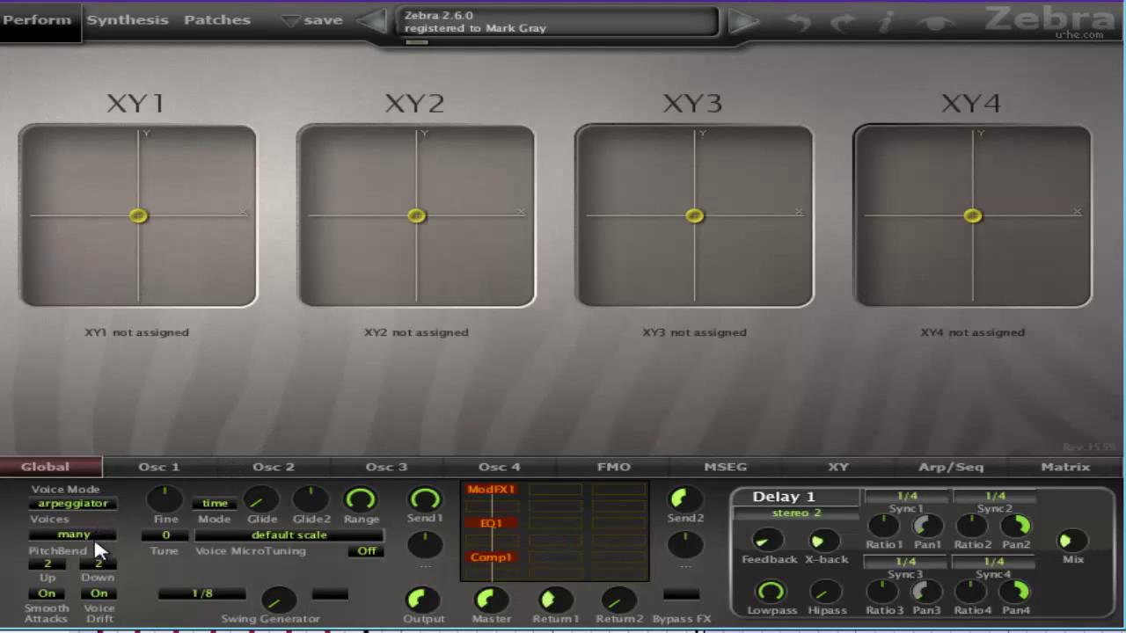
pyautogui.click(936, 475)
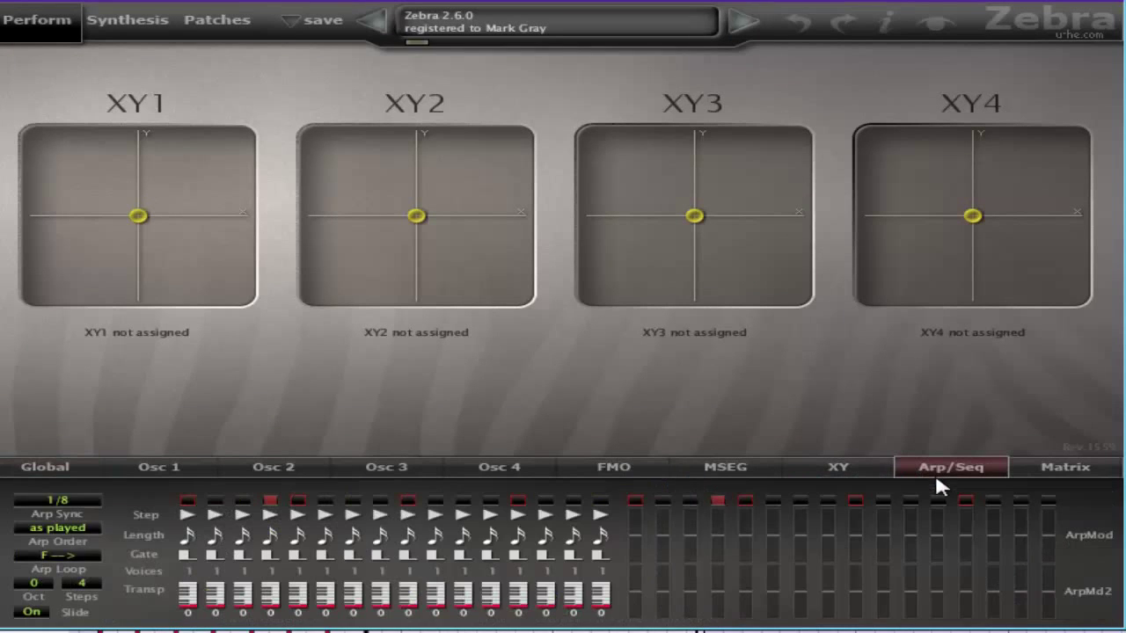
pyautogui.click(23, 525)
pyautogui.click(121, 540)
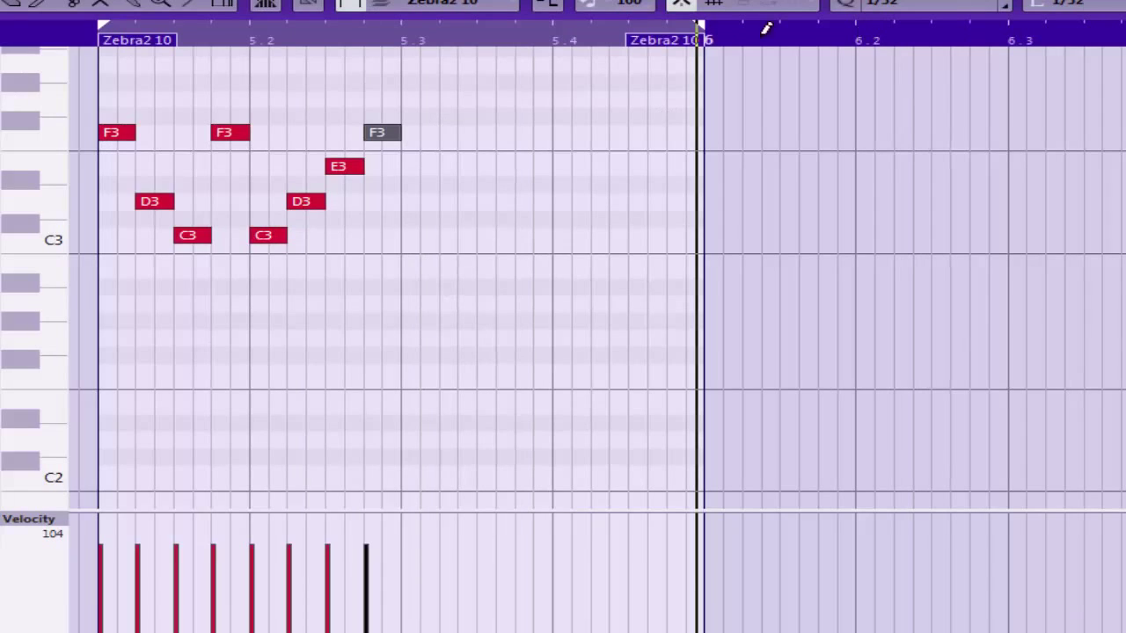
# - With the selection tool, select the rising C3, D3, E3, F3 notes after beat 5.2 one by one, and lower the part's fourth note to E3
pyautogui.rightClick(382, 139)
pyautogui.click(381, 139)
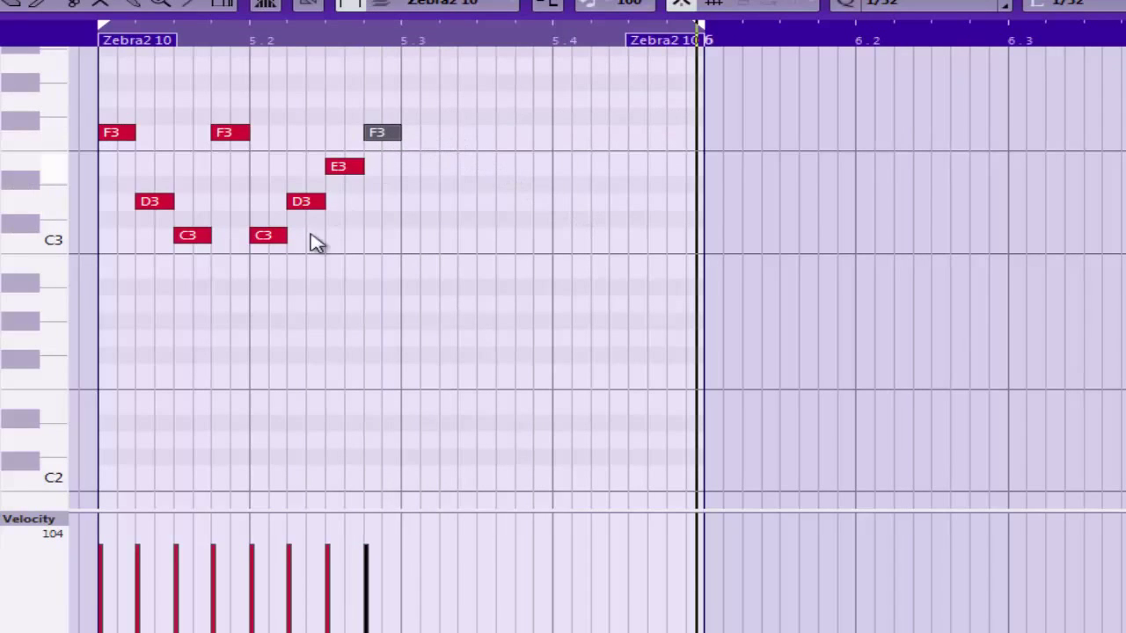
pyautogui.click(270, 238)
pyautogui.click(303, 203)
pyautogui.click(341, 169)
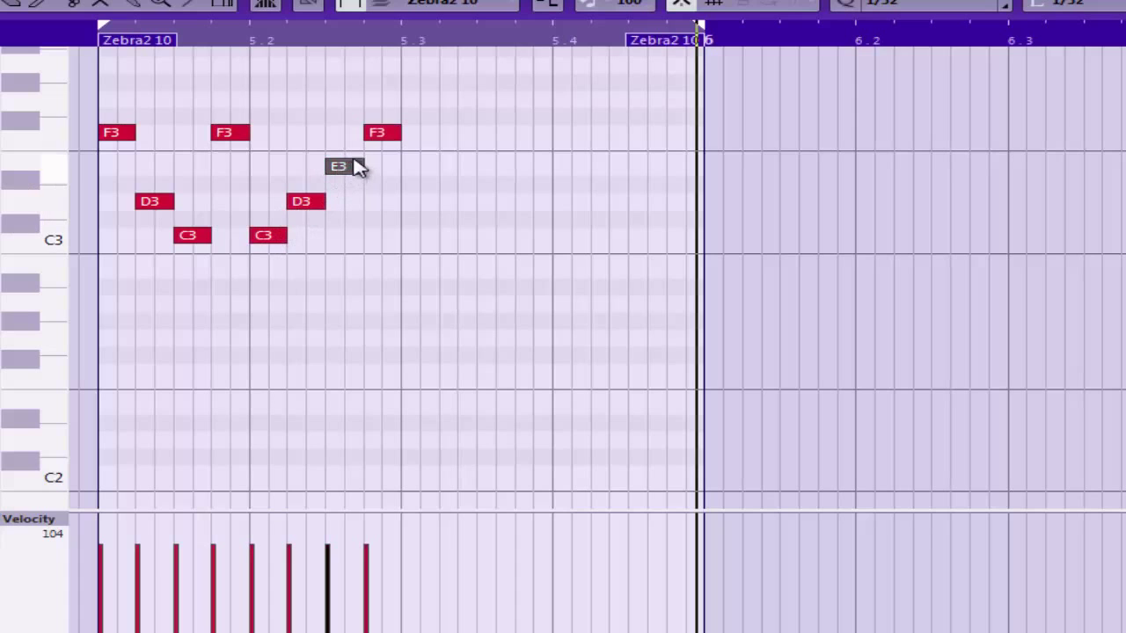
pyautogui.click(374, 133)
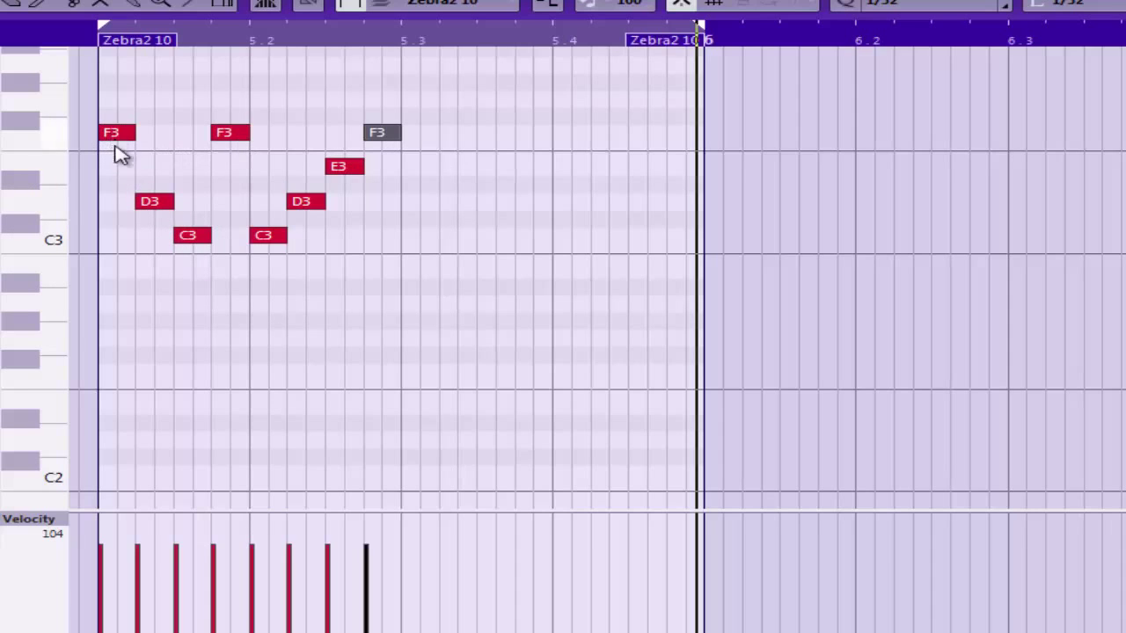
pyautogui.moveTo(227, 140); pyautogui.dragTo(228, 170)
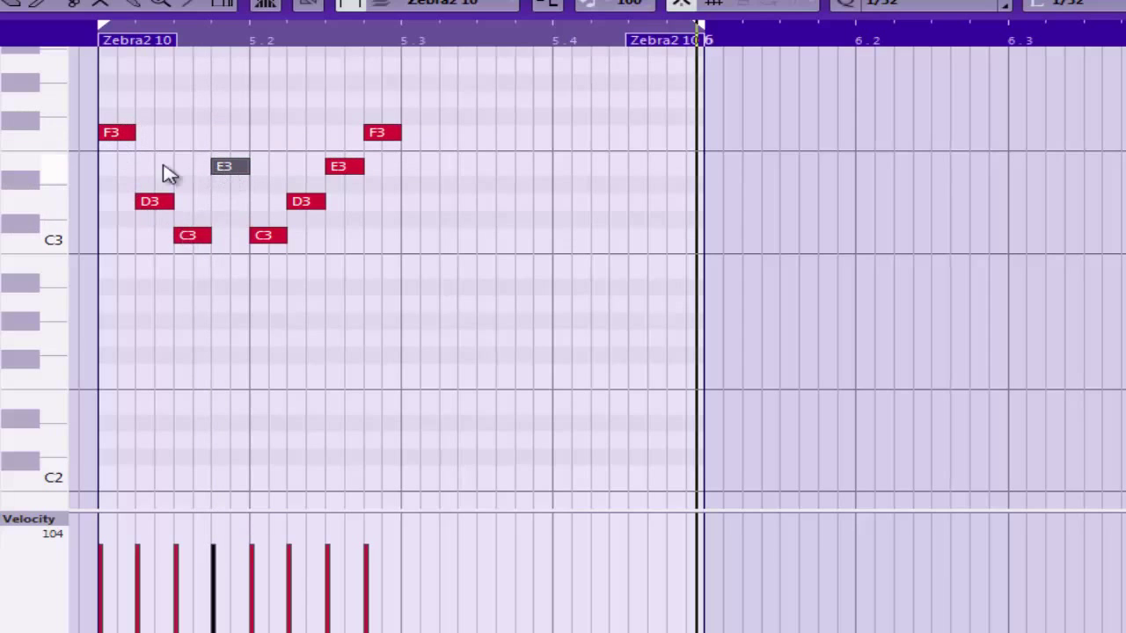